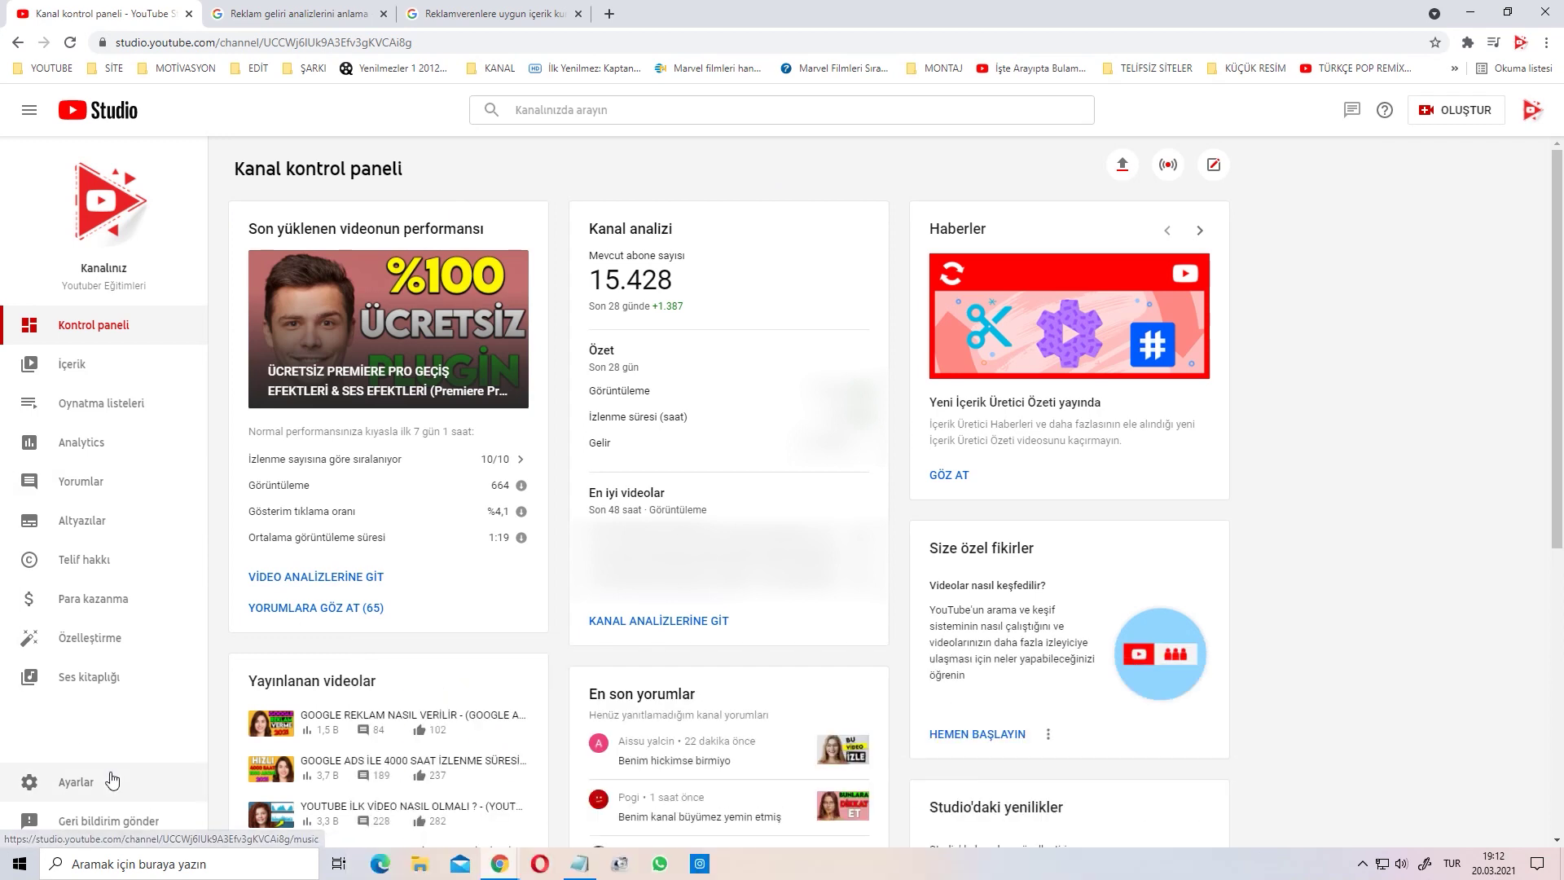
Review the default monetization settings for uploads in the channel settings, and close them without changes
left_click(112, 780)
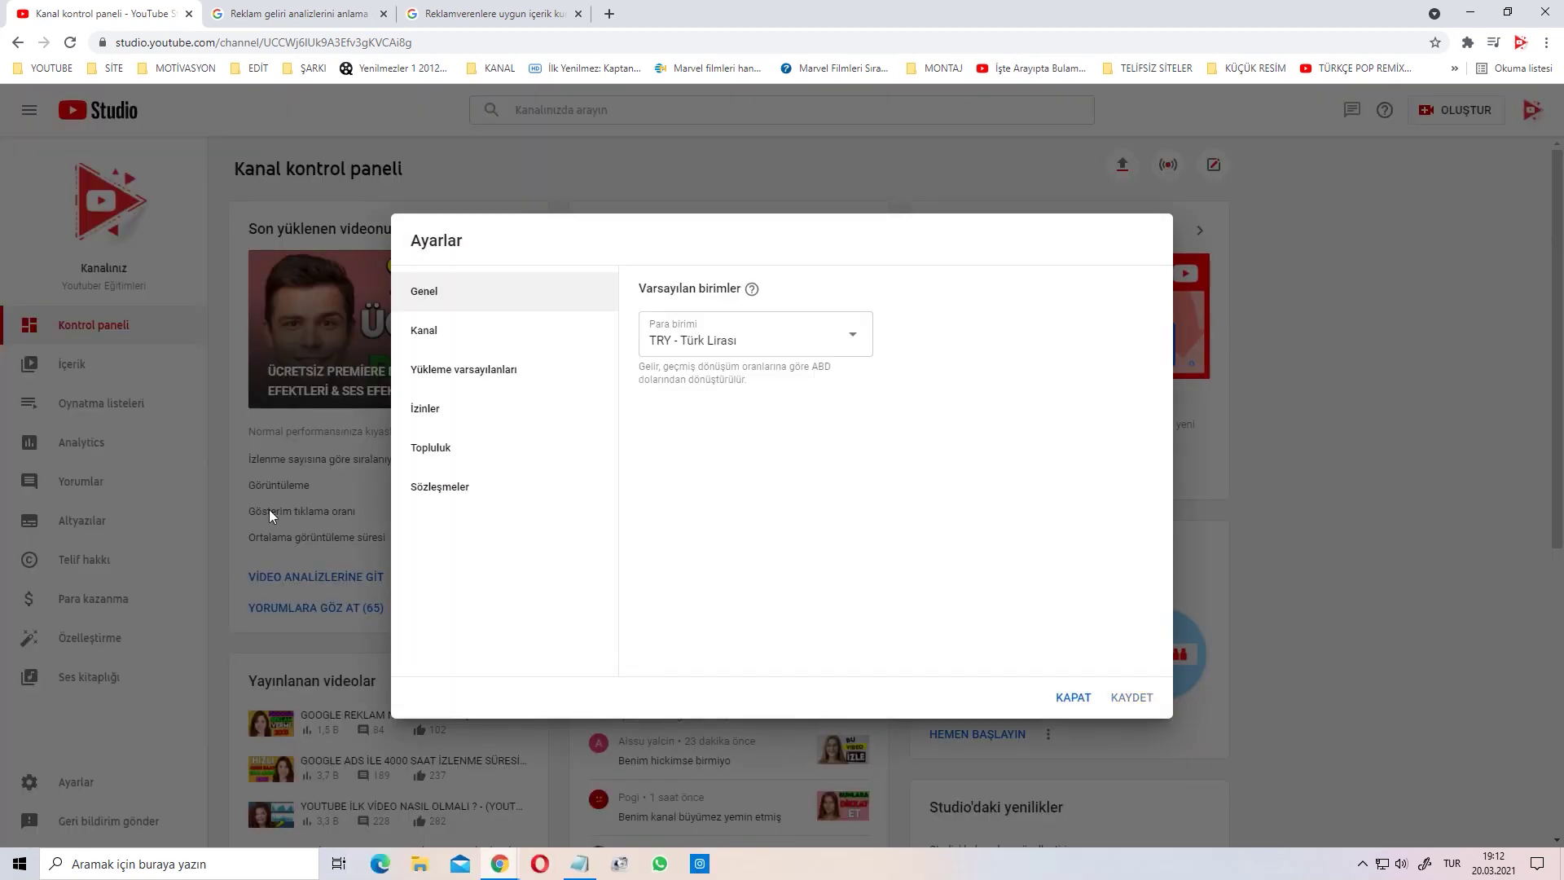
left_click(501, 384)
left_click(889, 303)
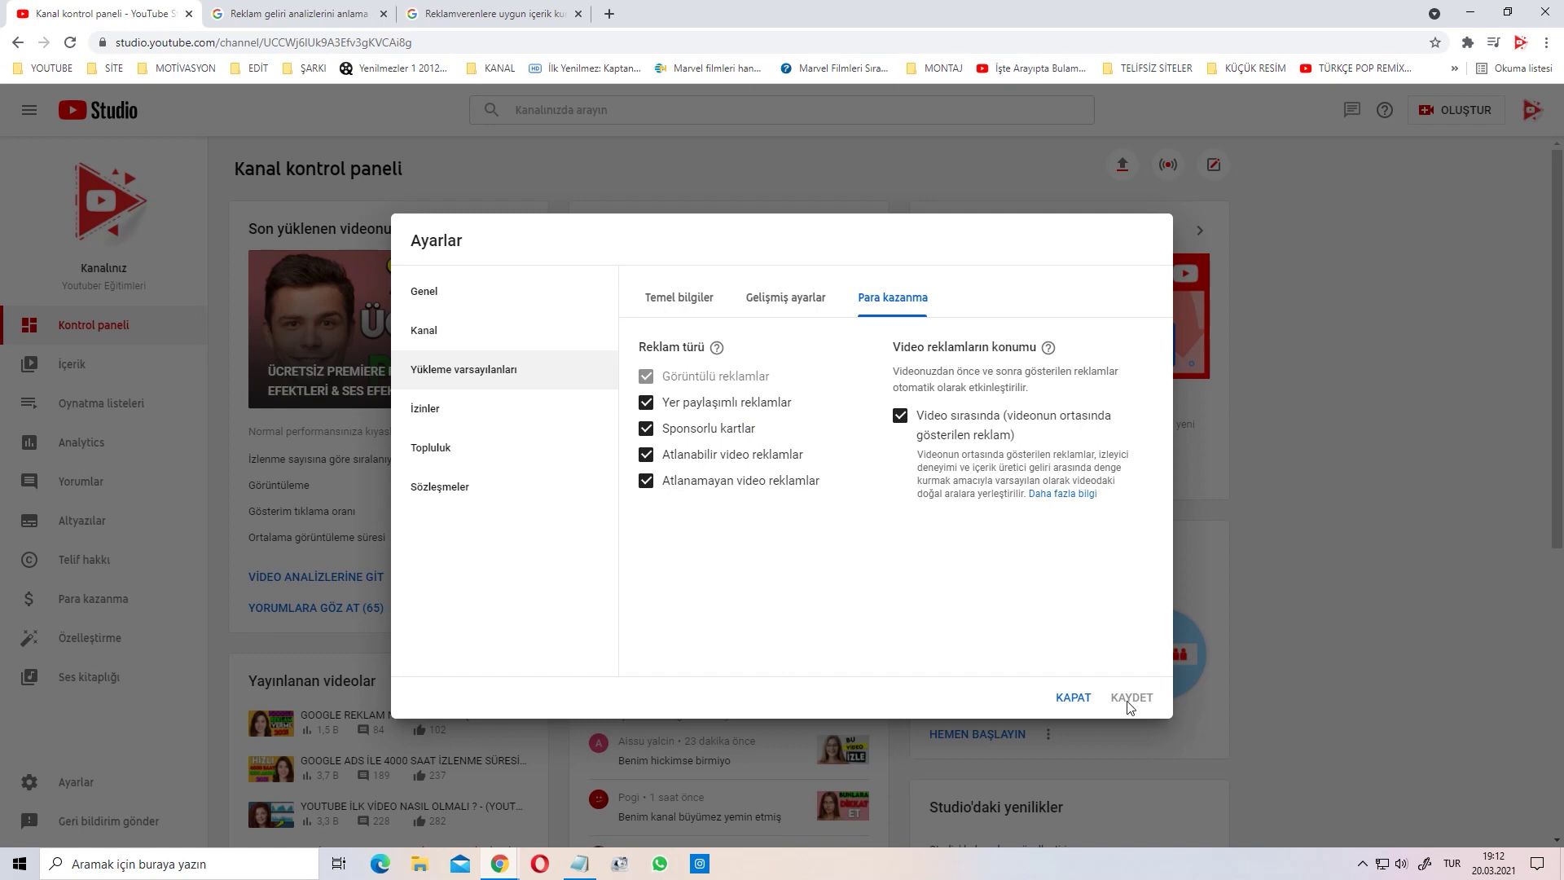
left_click(1077, 699)
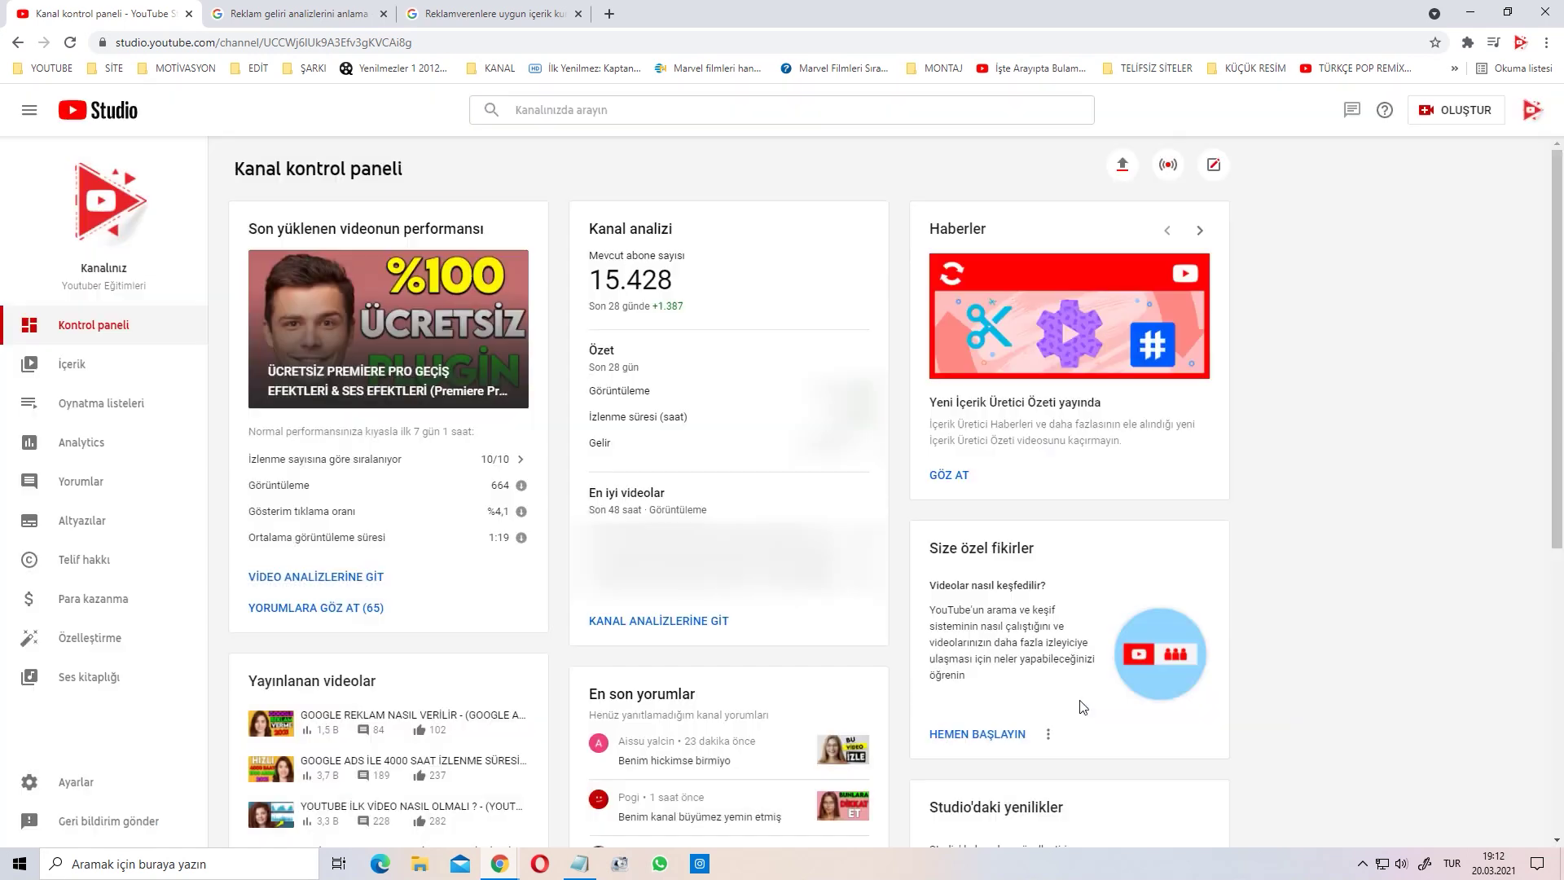
Open the channel's content list and check the monetization status of the uploaded videos
left_click(171, 366)
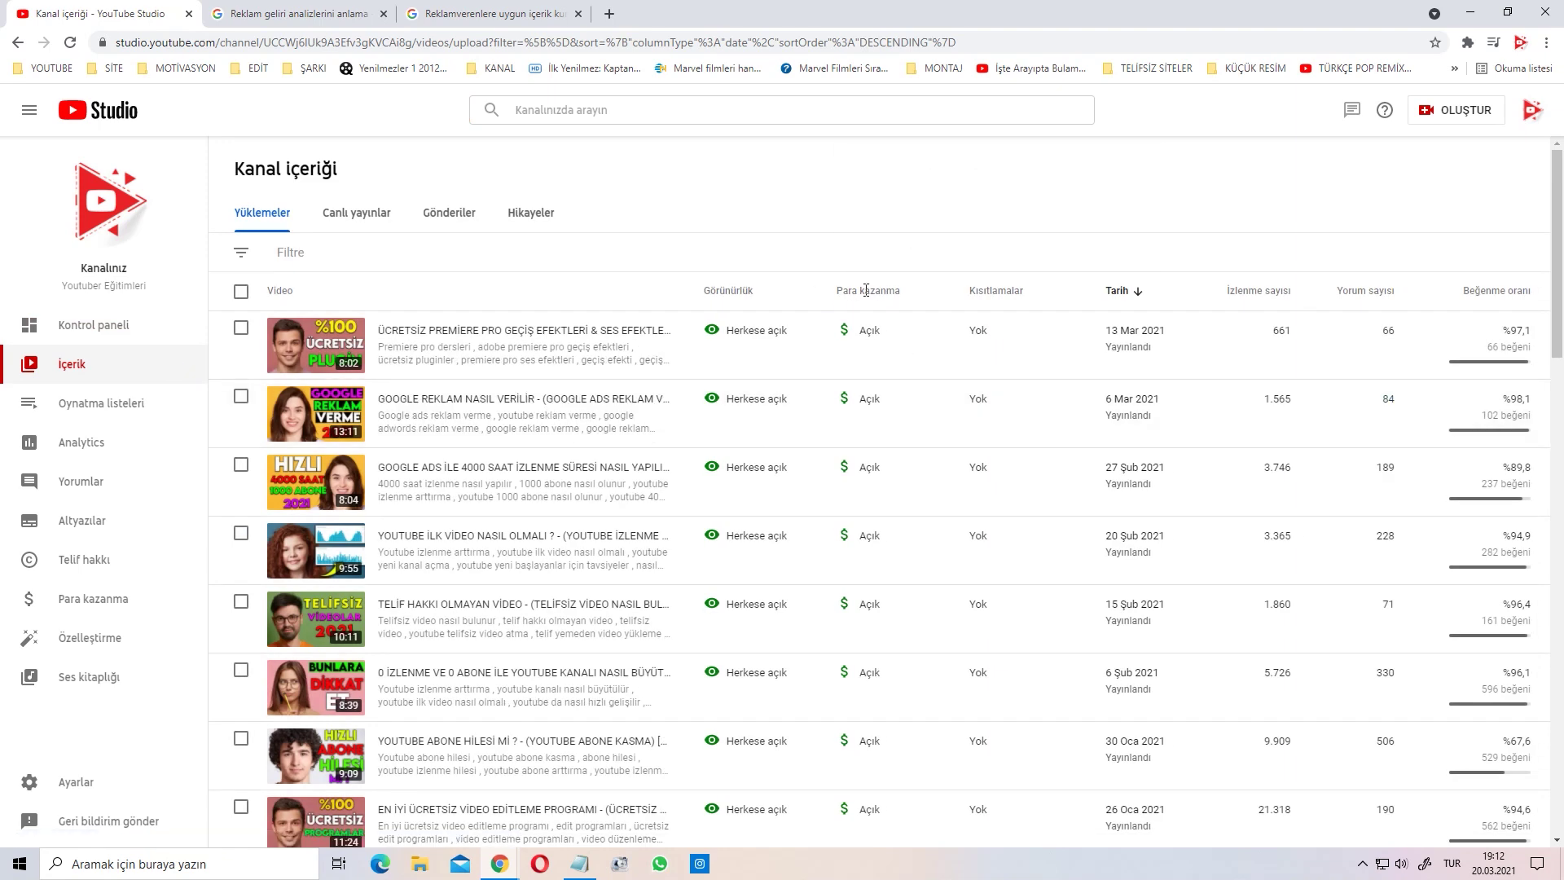
mouse_move(866, 290)
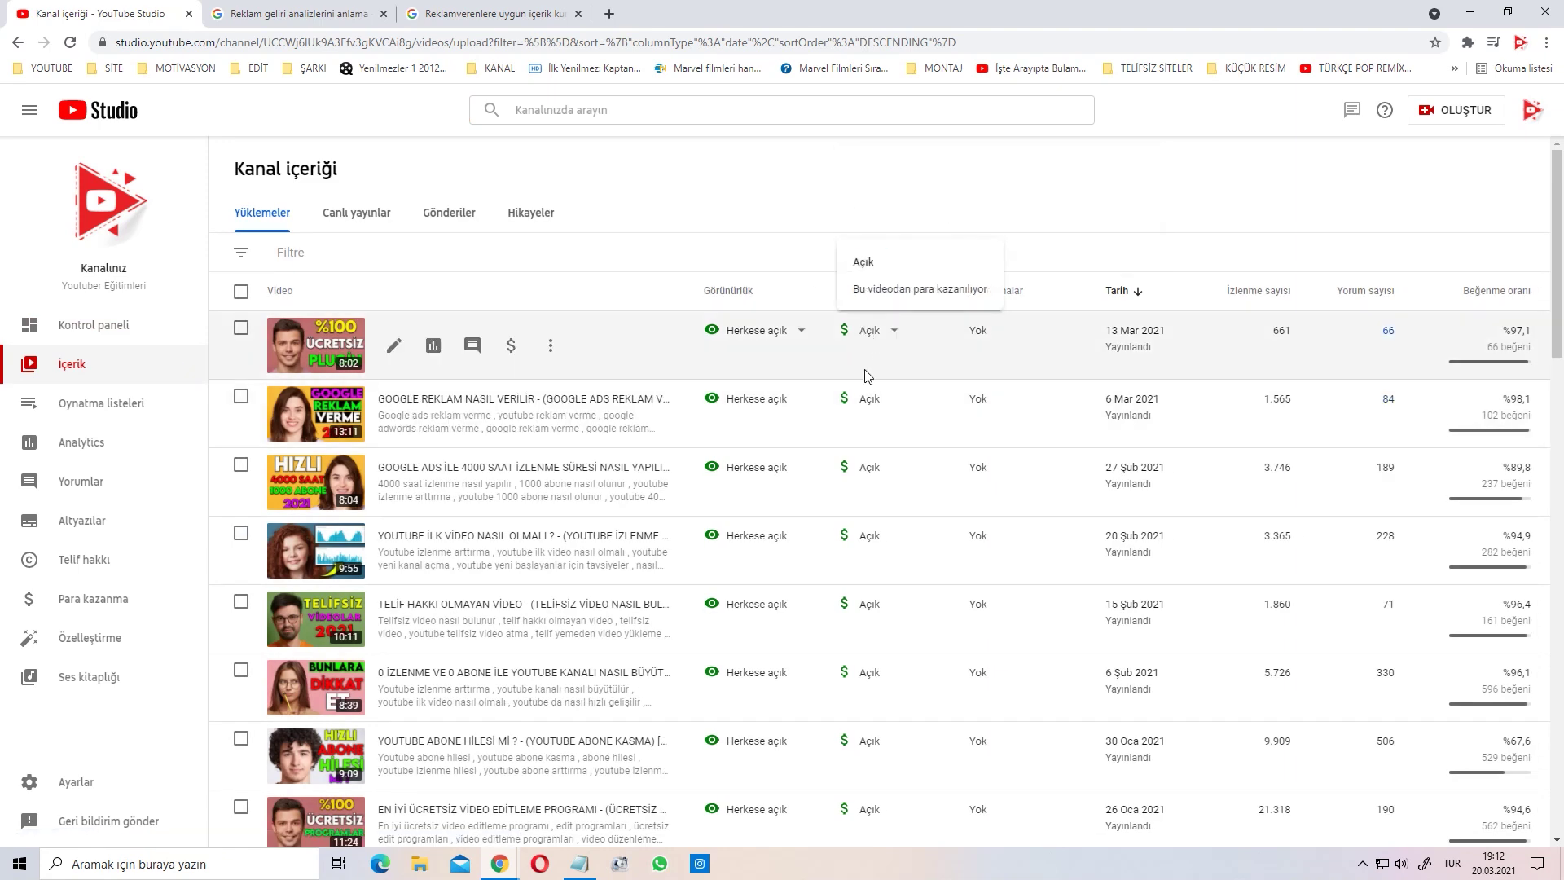
mouse_move(910, 371)
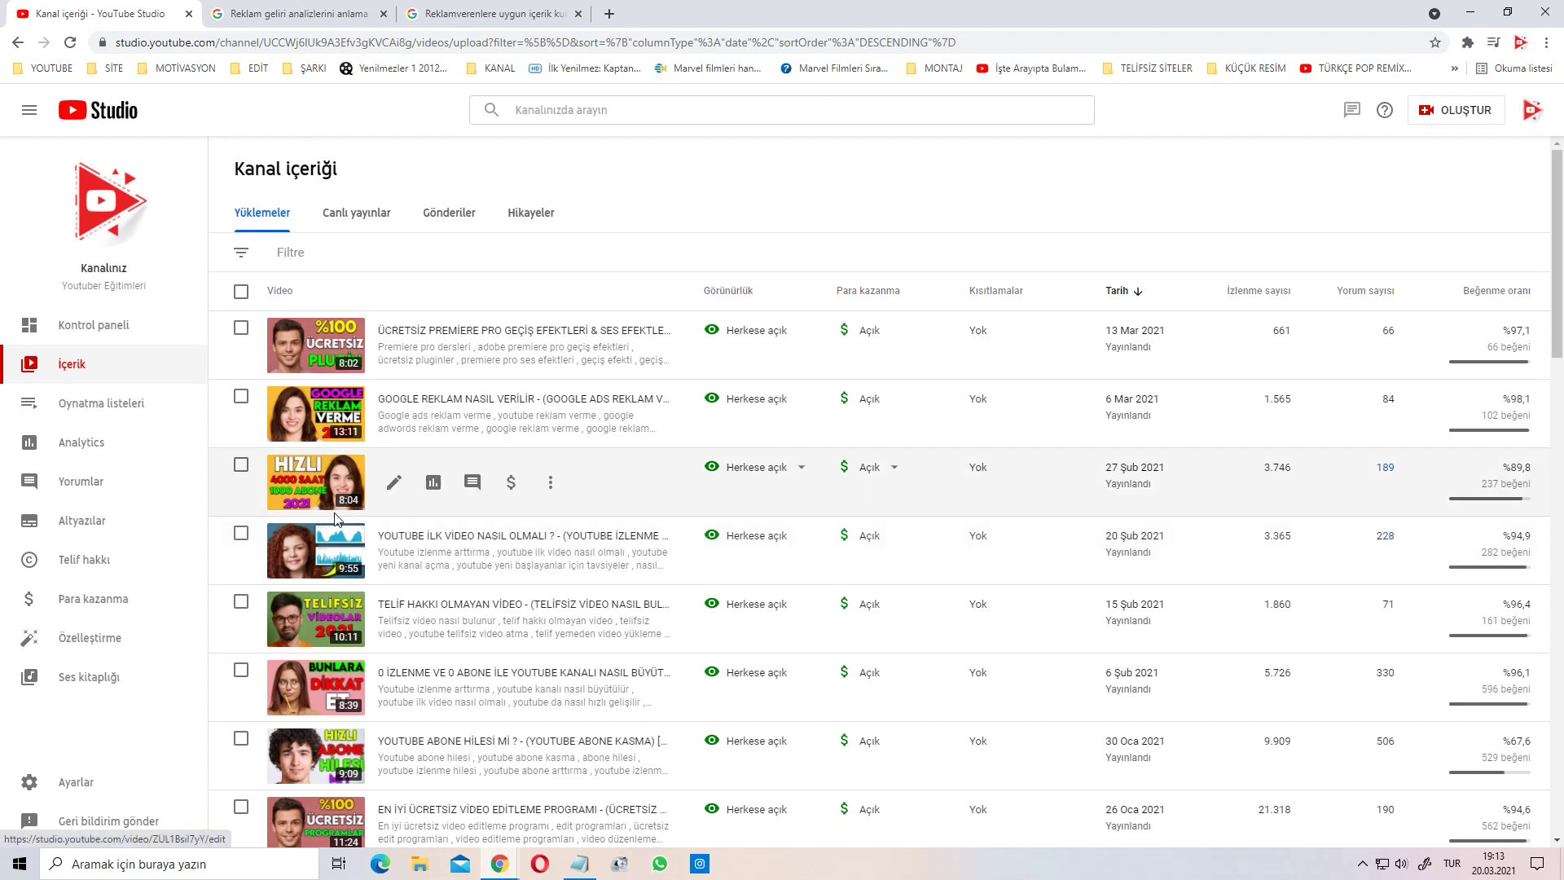
Open the monetization pages of the 8:04 Google Ads video and the 7:44 subscribe-button video in separate tabs
middle_click(512, 486)
scroll(675, 594, "down", 2)
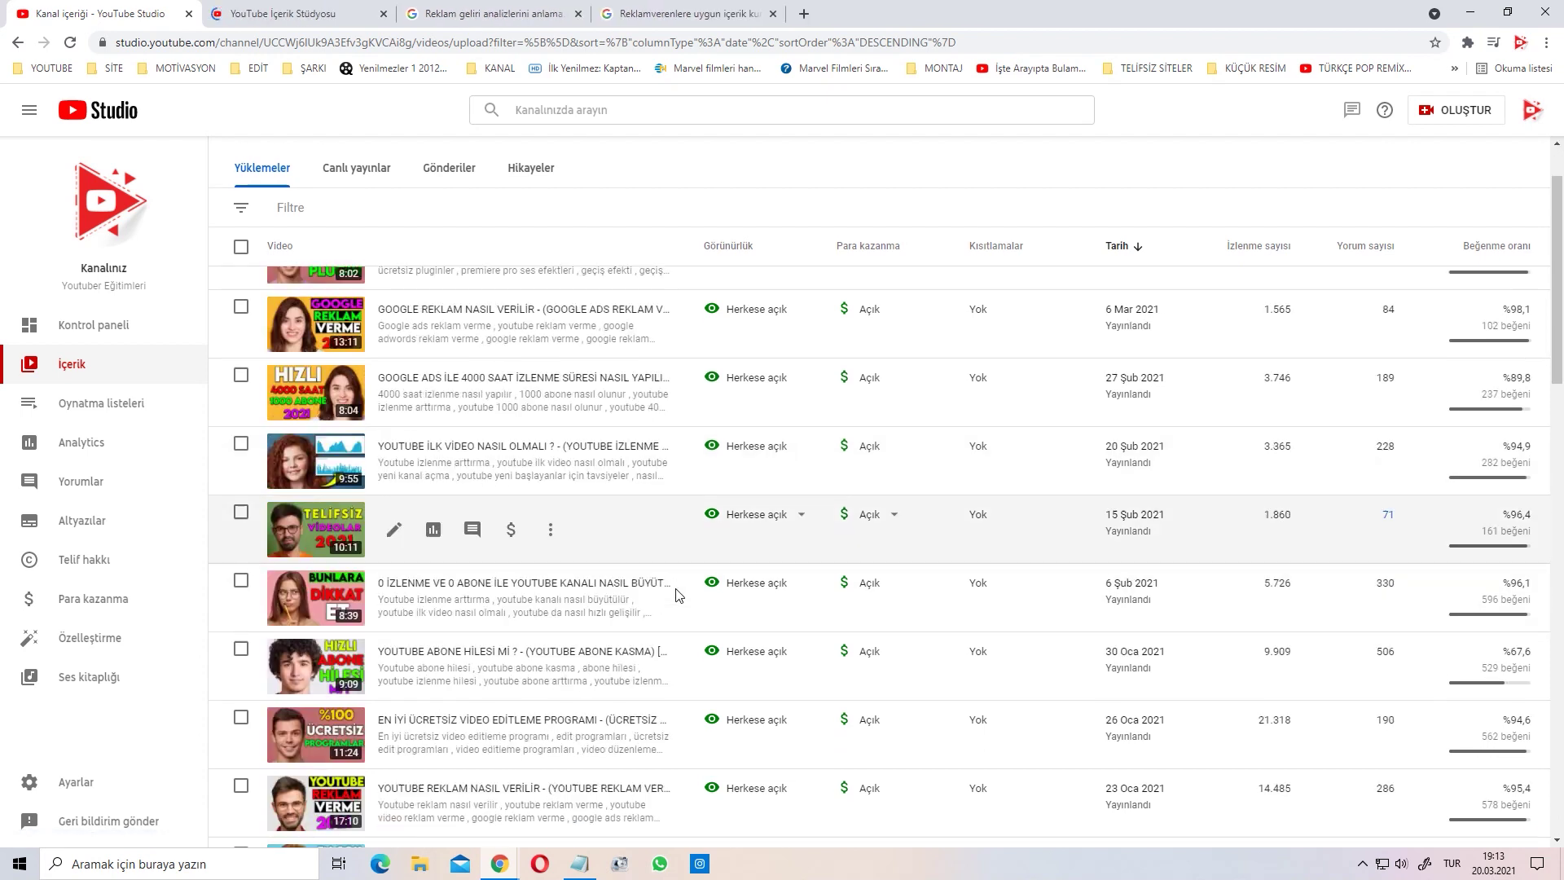
scroll(674, 593, "down", 8)
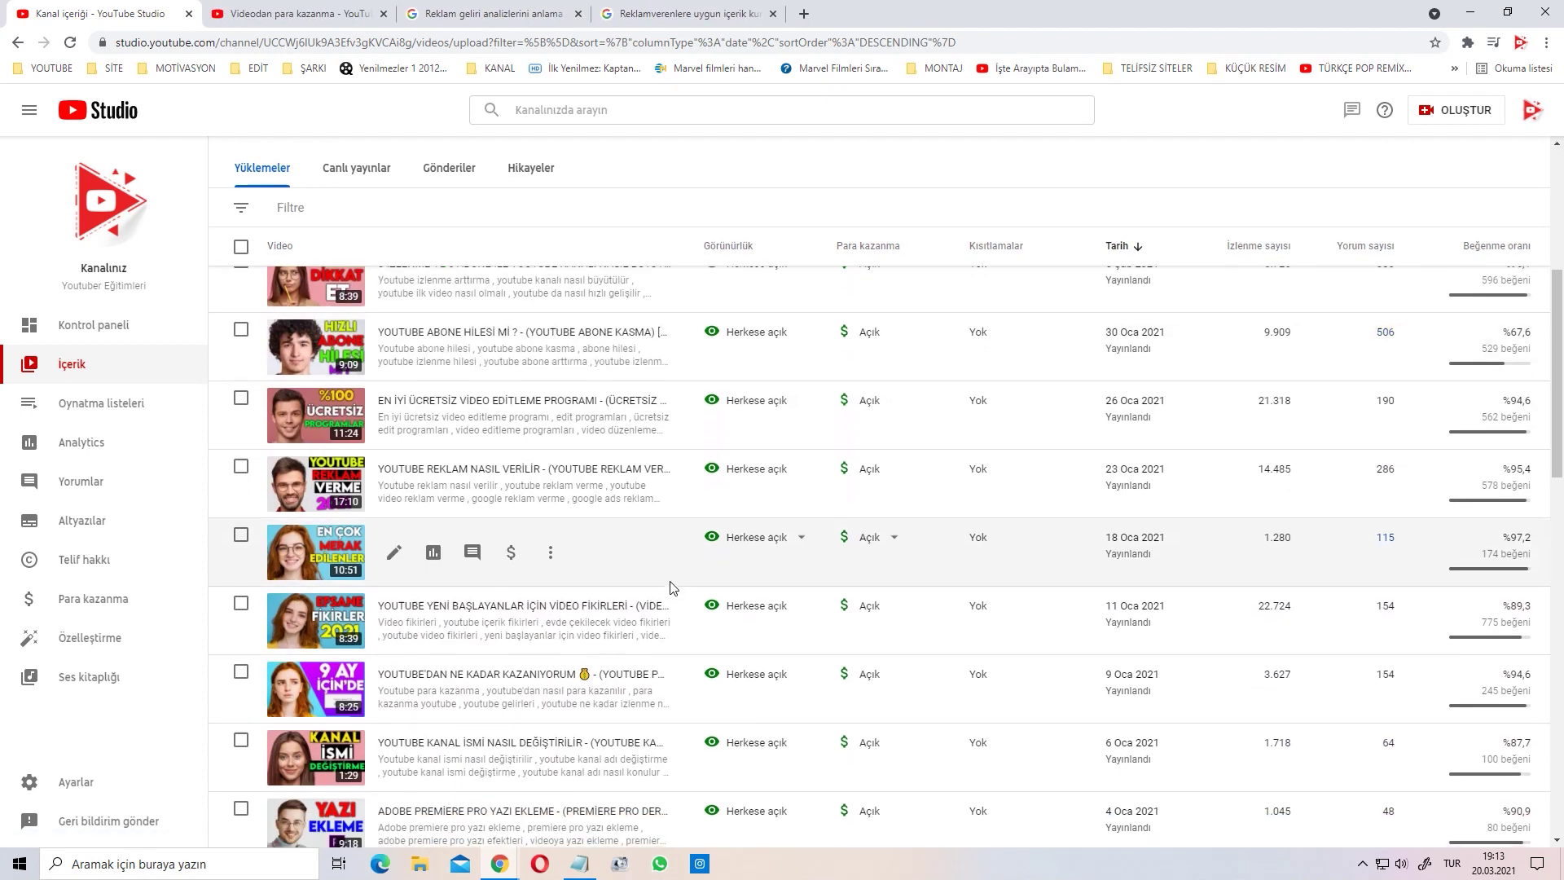
scroll(671, 588, "down", 2)
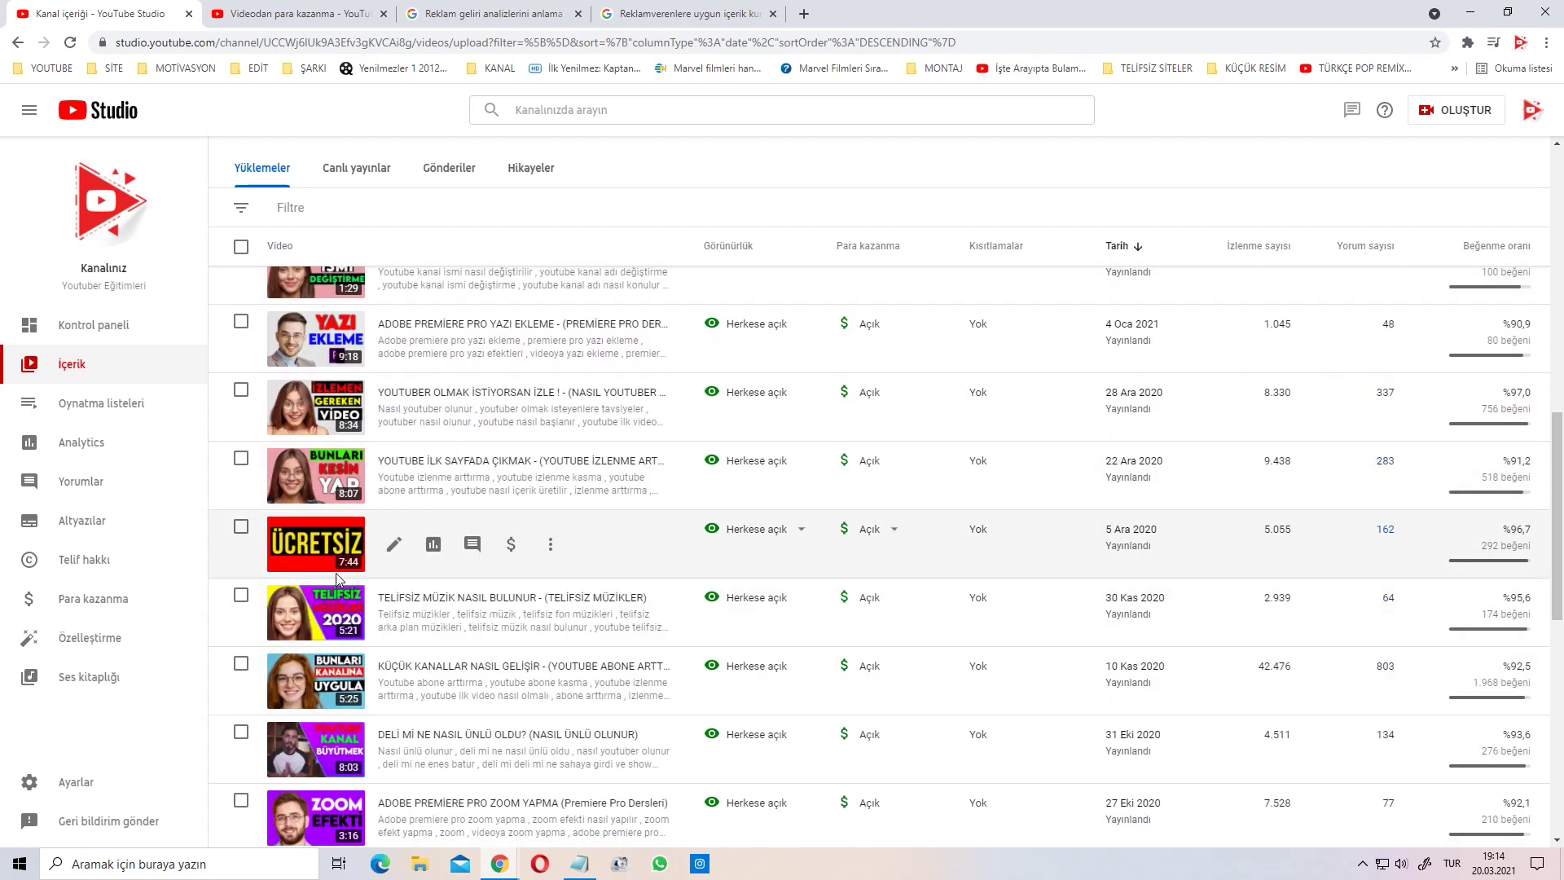
middle_click(511, 547)
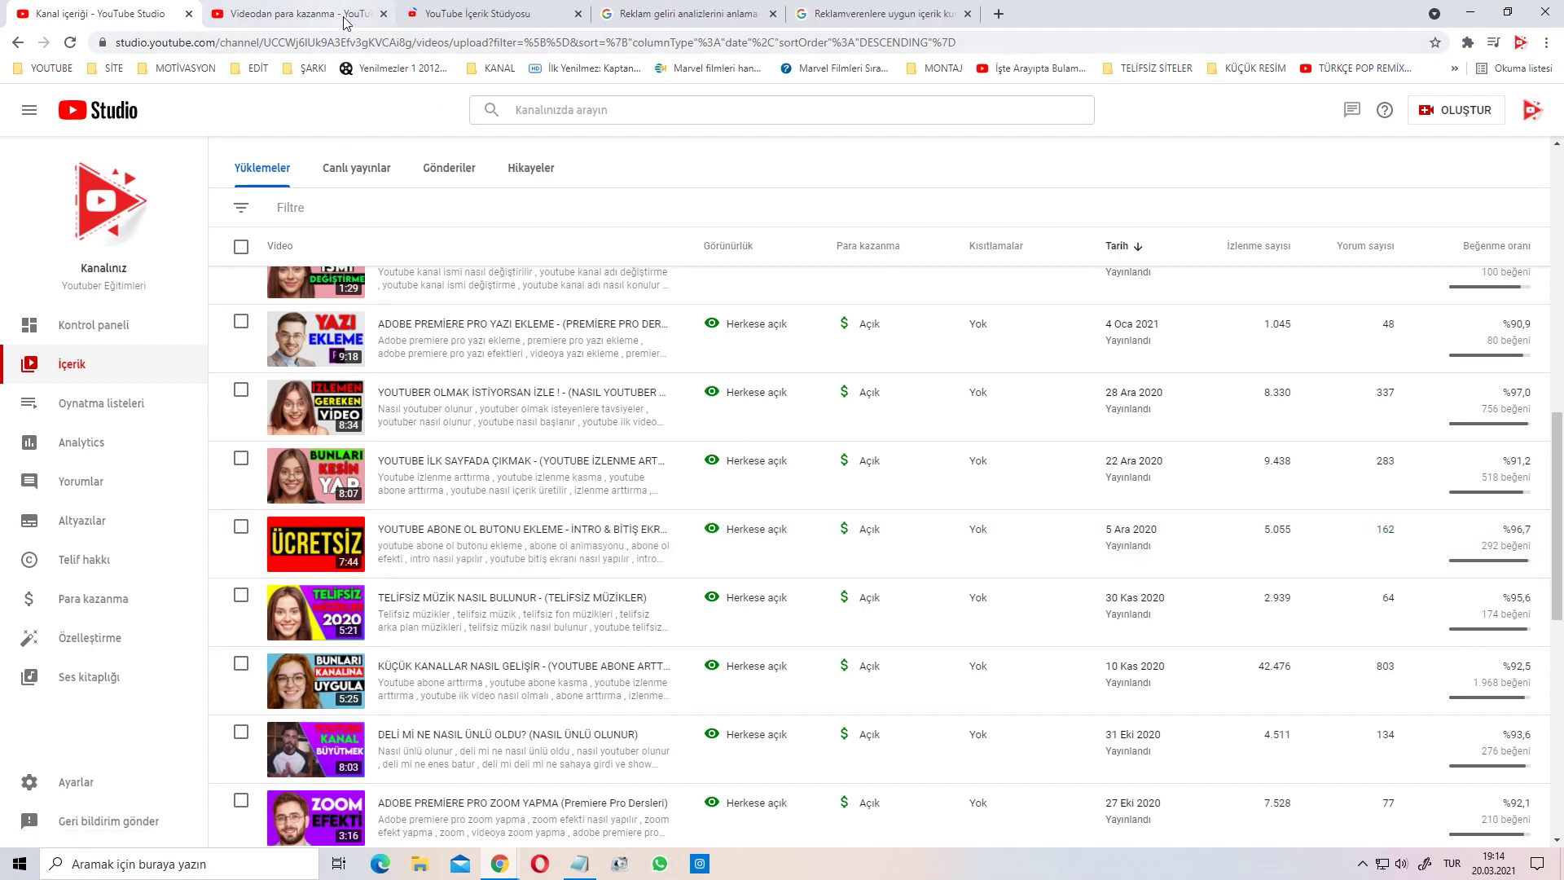
Compare the ad types and video ad placement options of the 8:04 and 7:44 videos
left_click(300, 13)
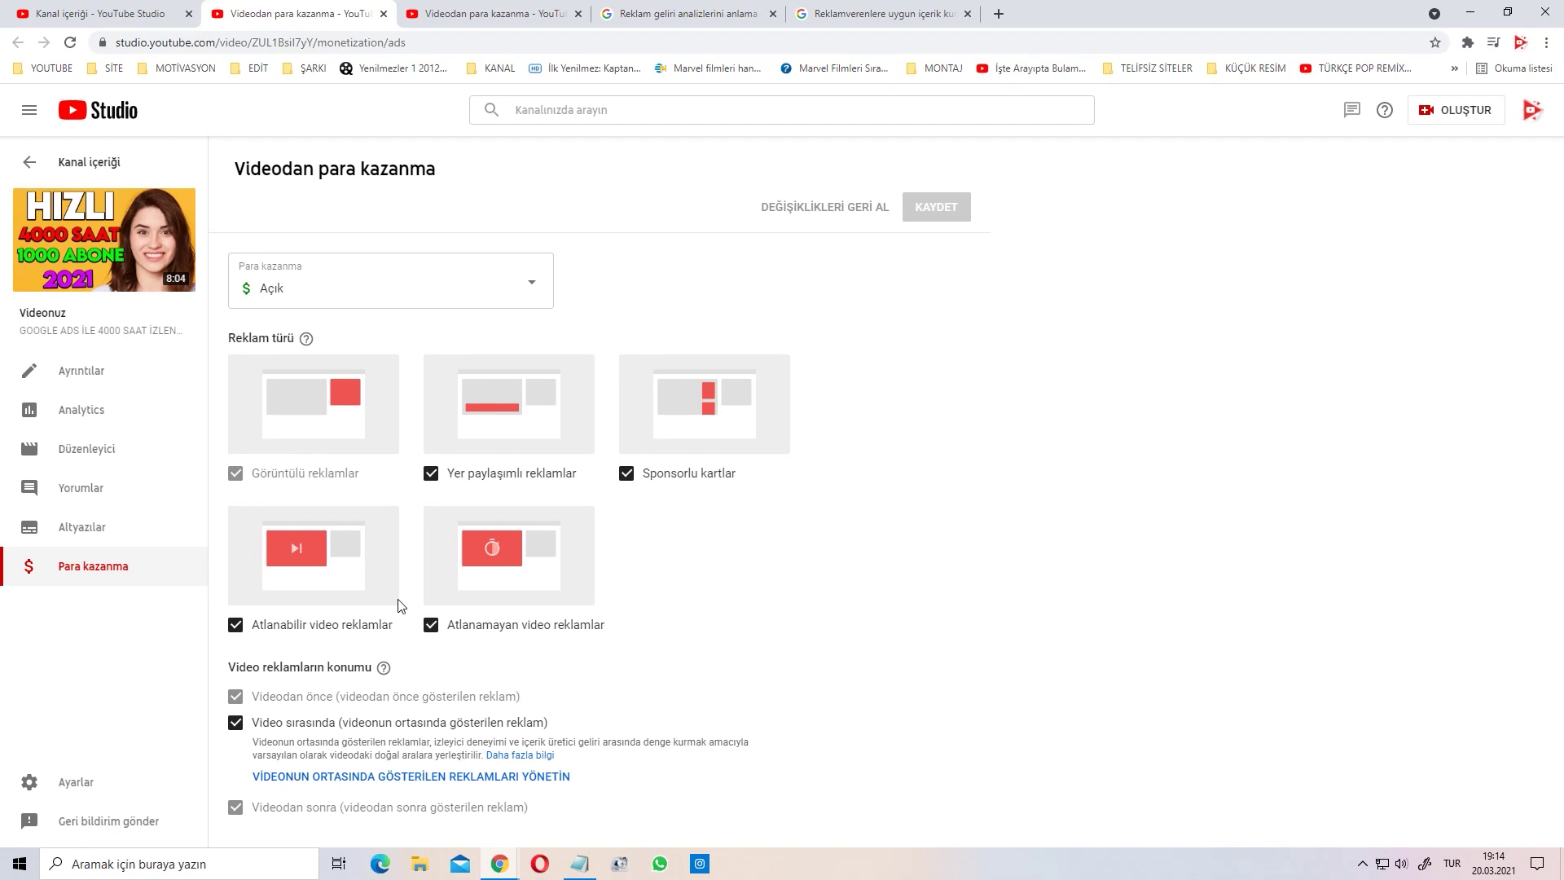
left_click(460, 24)
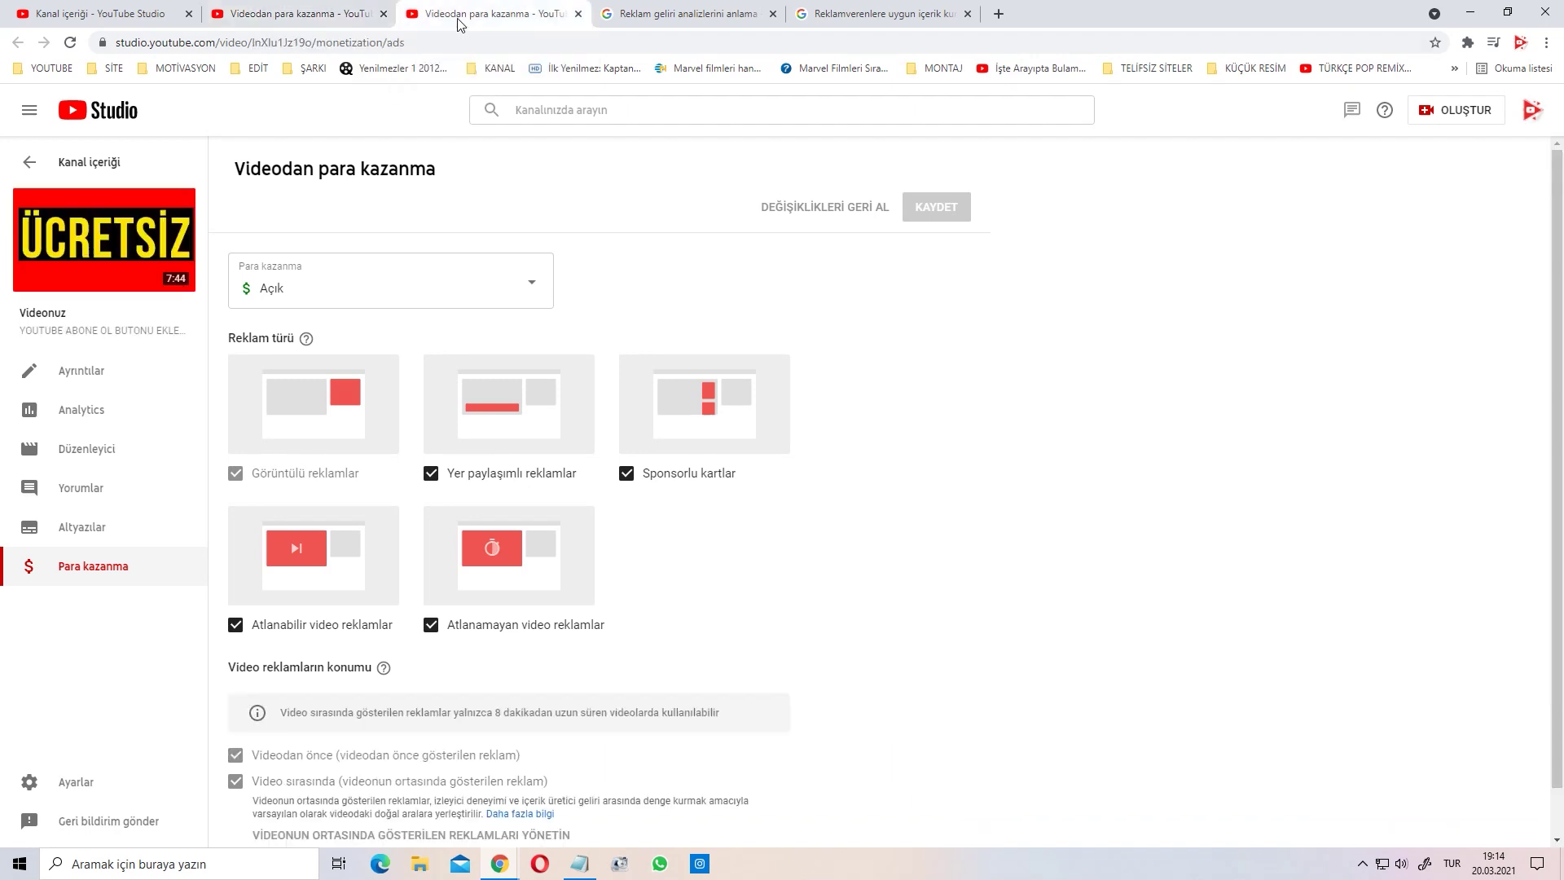
scroll(279, 782, "down", 1)
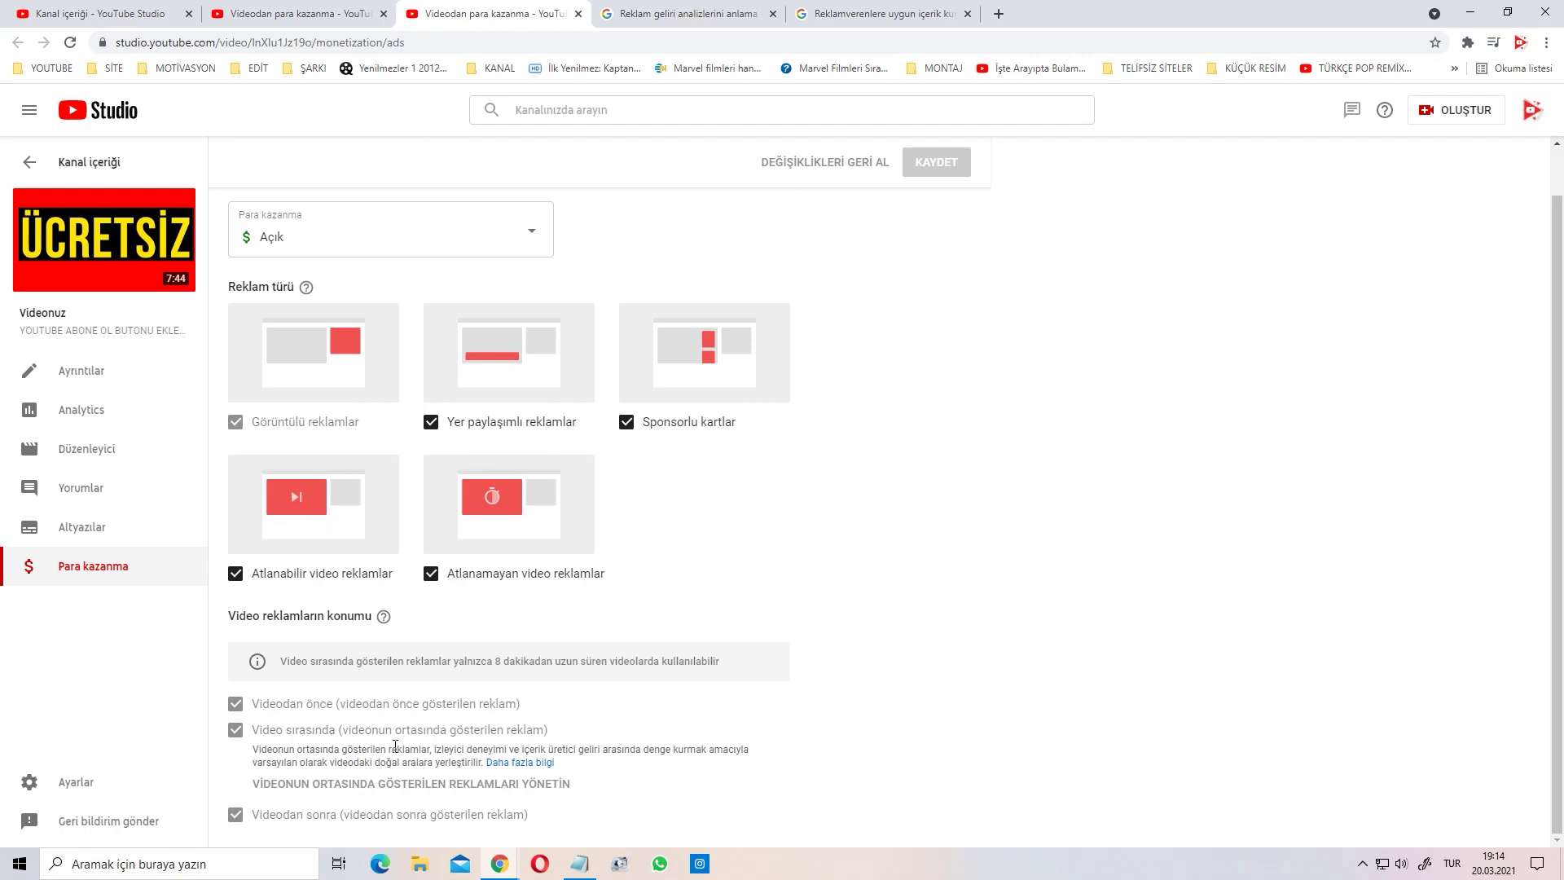
Open the mid-roll ad manager for the 8:04 video and delete all of its existing ad breaks
left_click(297, 13)
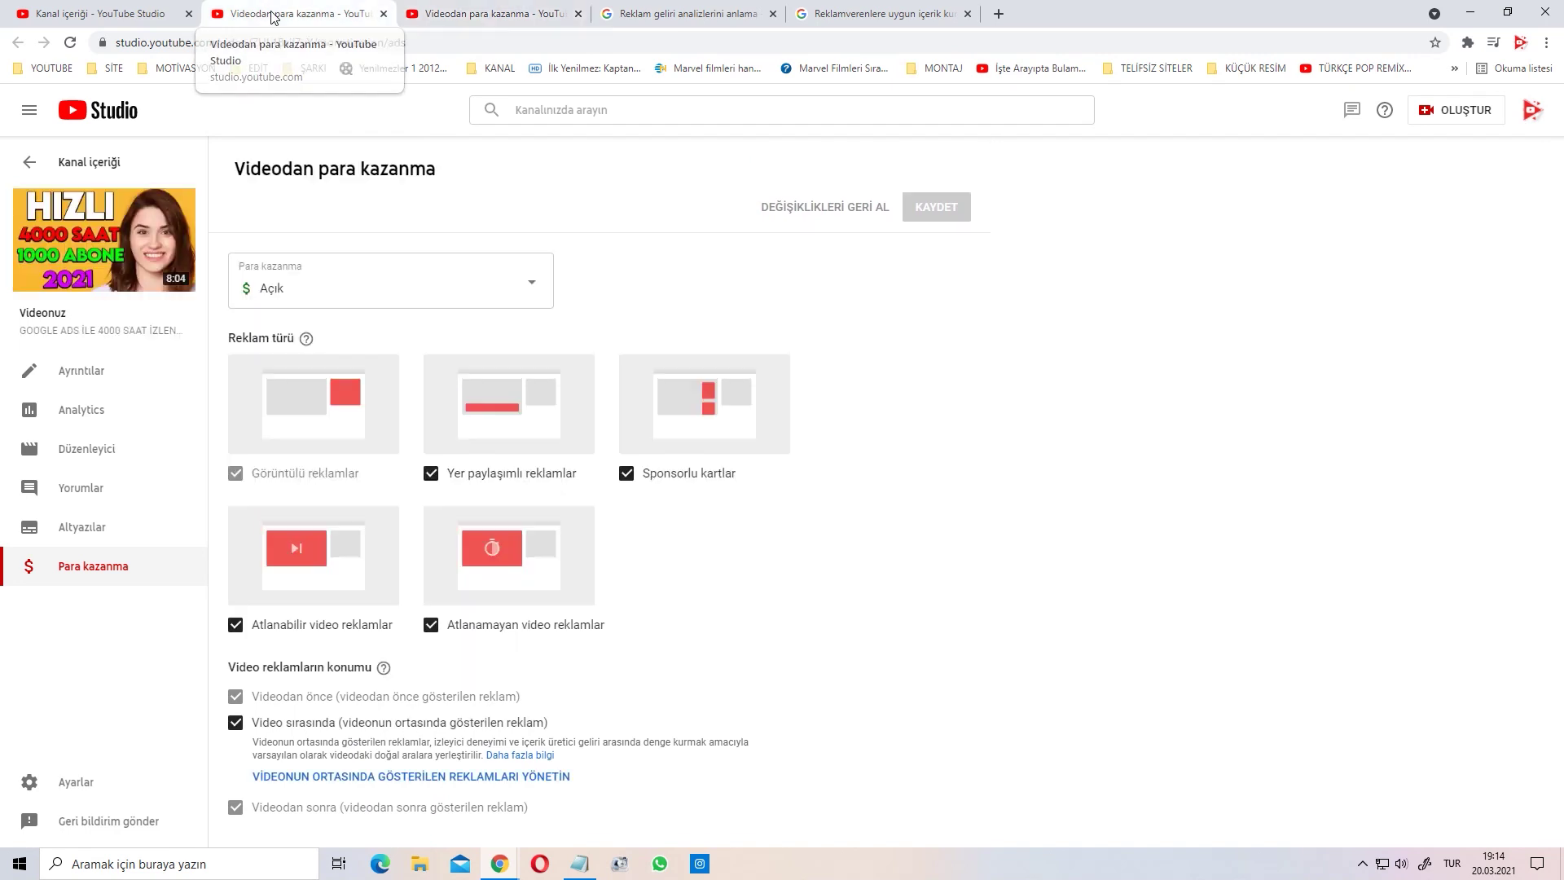
left_click(383, 778)
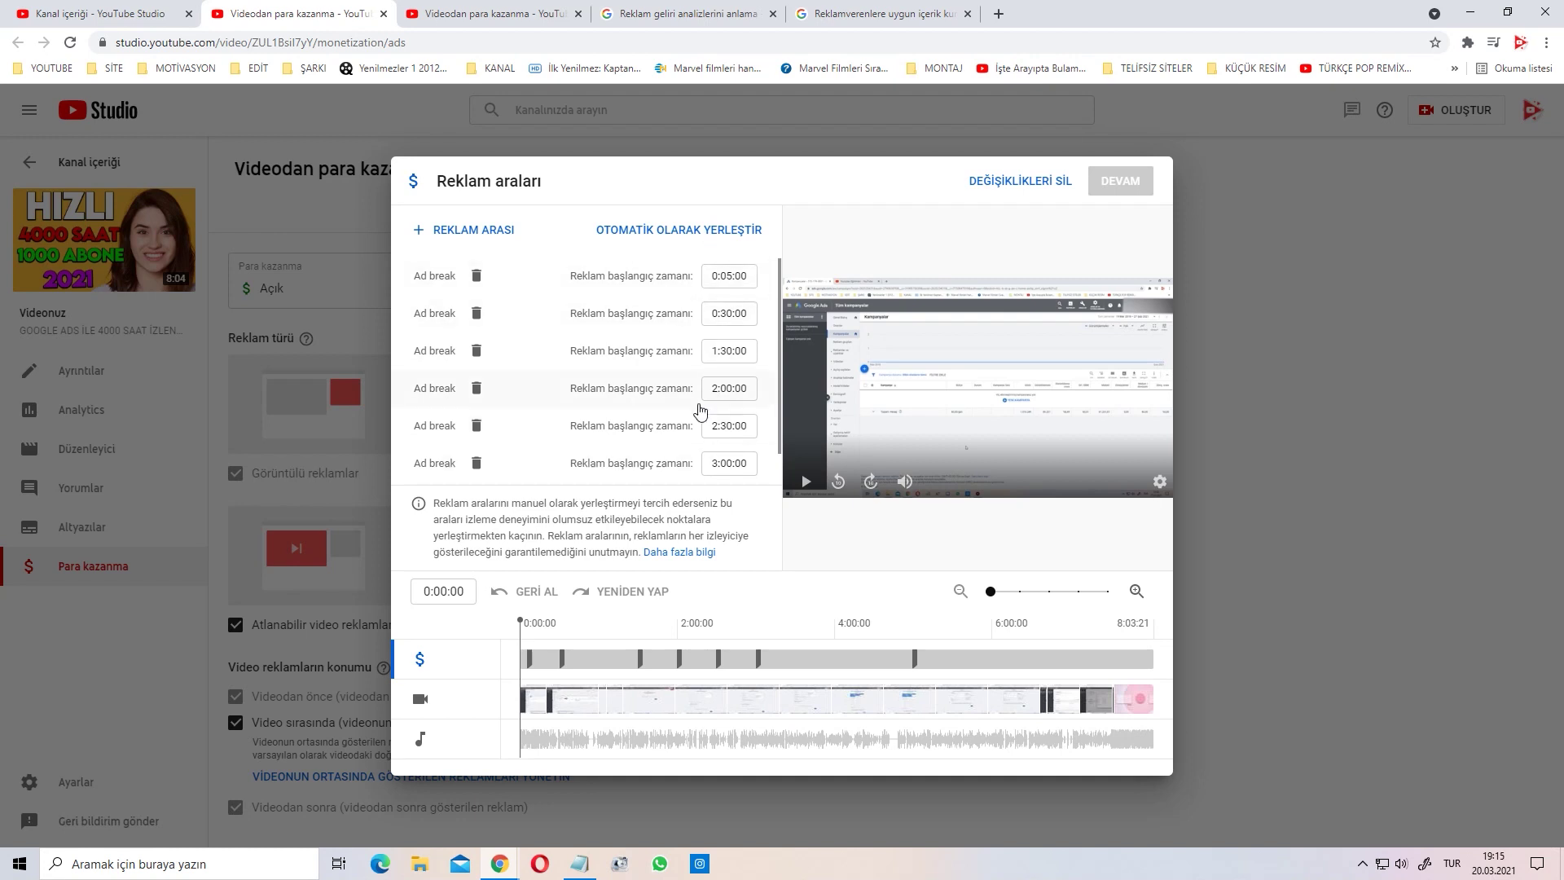
left_click(477, 277)
left_click(476, 277)
left_click(477, 277)
left_click(477, 277)
left_click(476, 277)
left_click(477, 277)
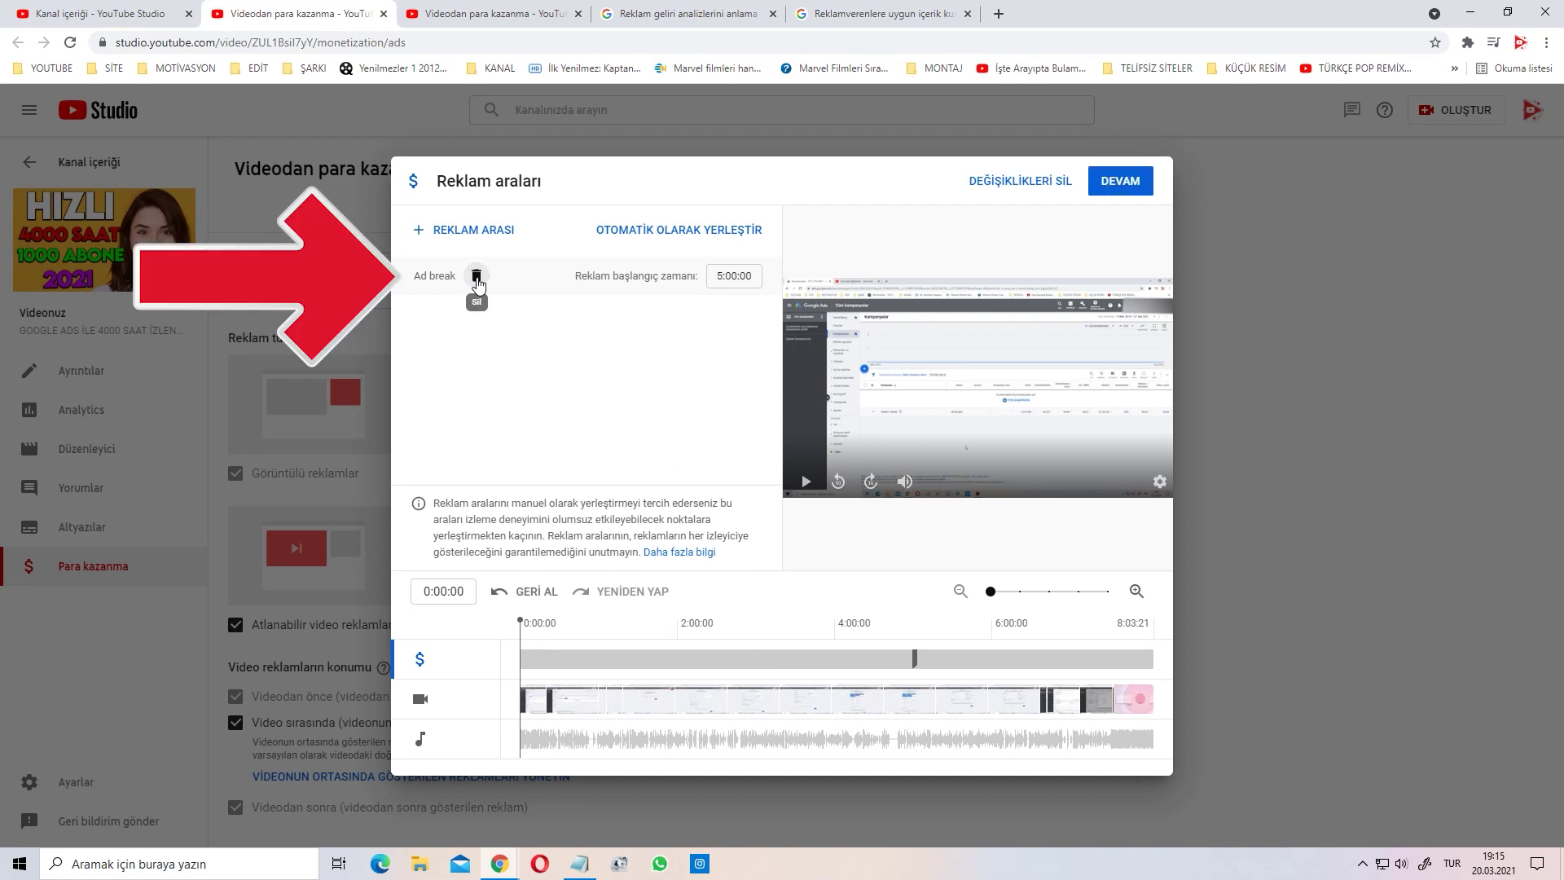
left_click(477, 277)
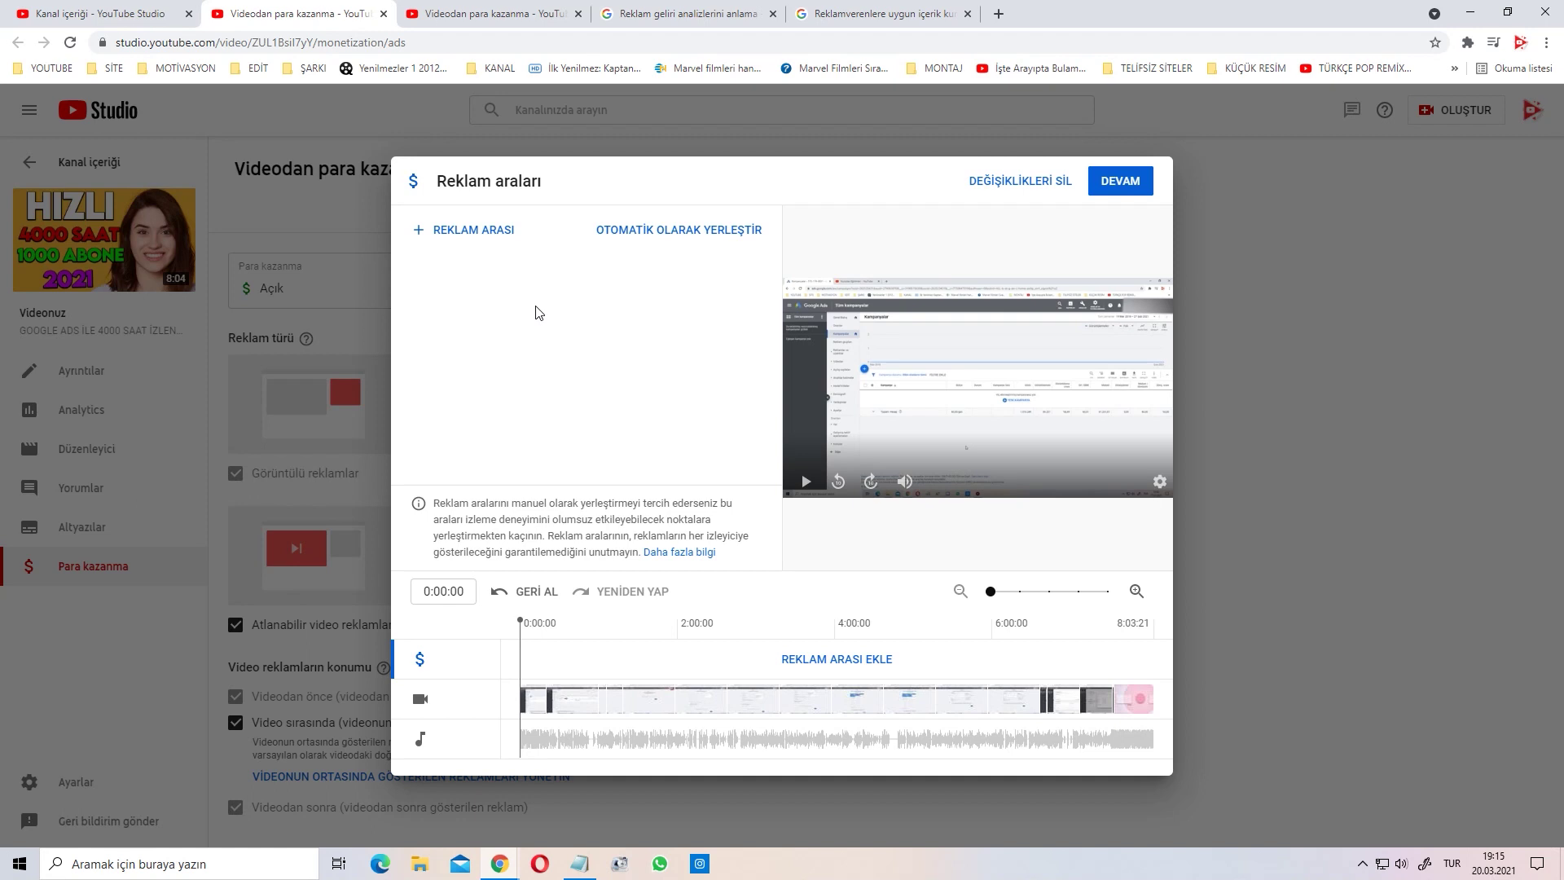
Try placing ad breaks automatically, replacing the existing ones, and delete the generated break
left_click(679, 234)
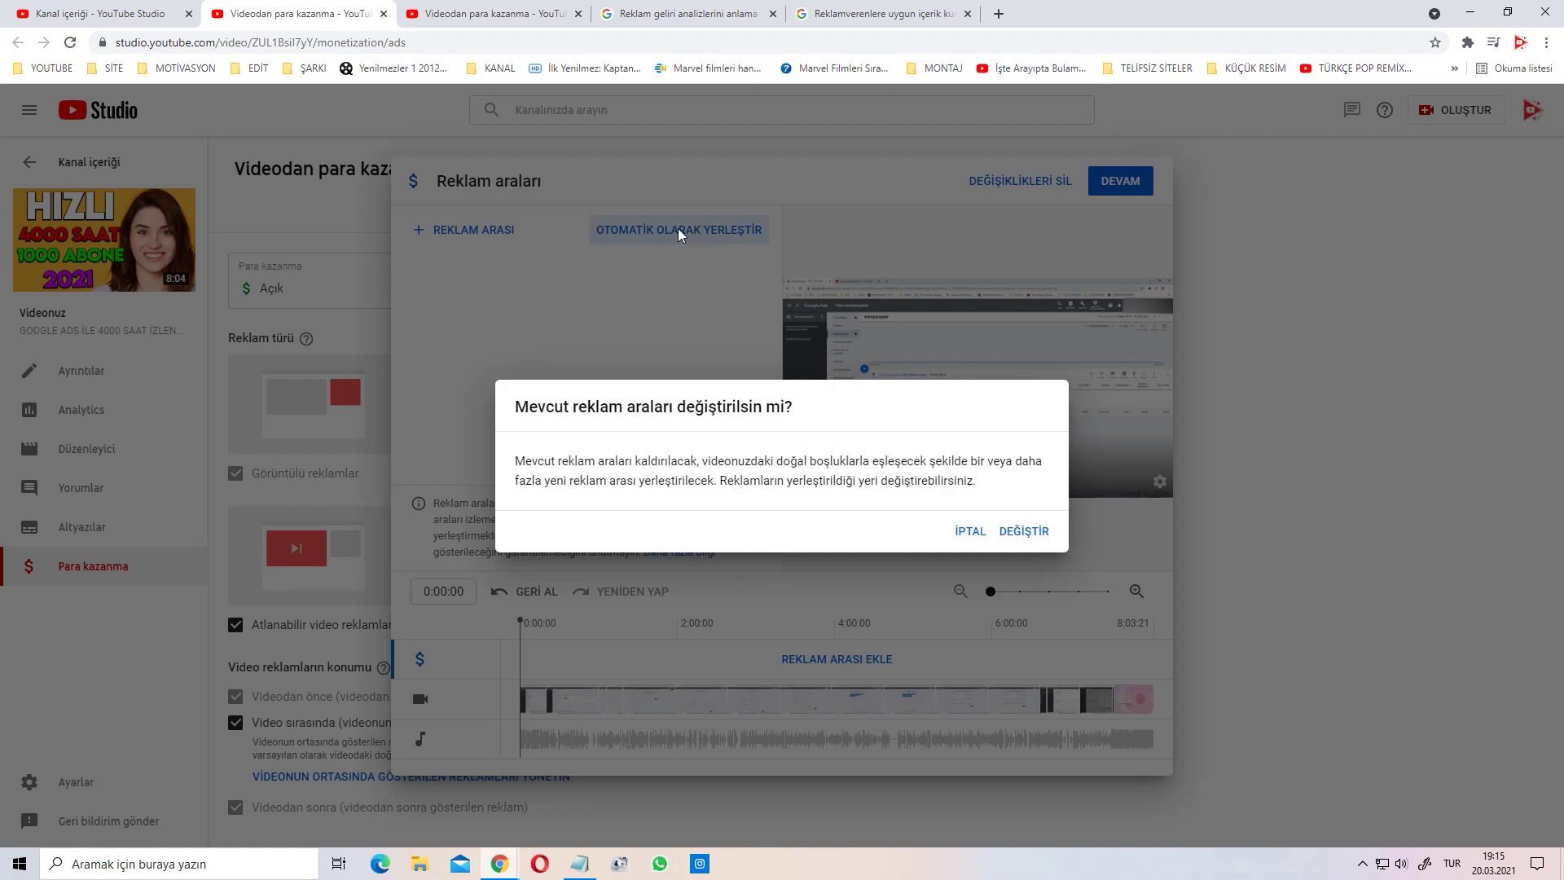
left_click(1010, 534)
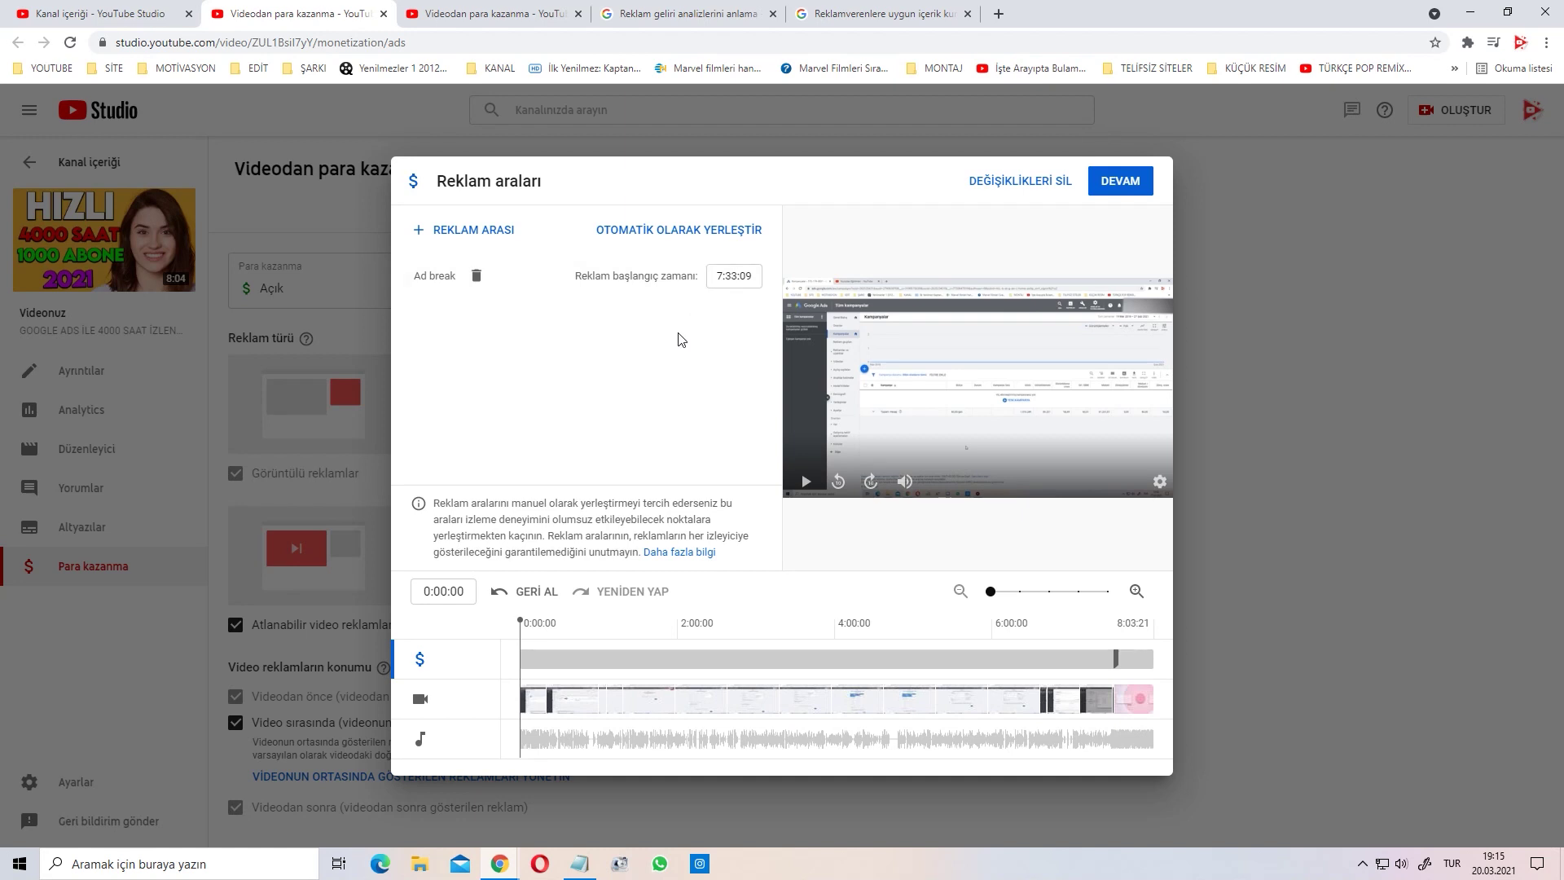
left_click(476, 276)
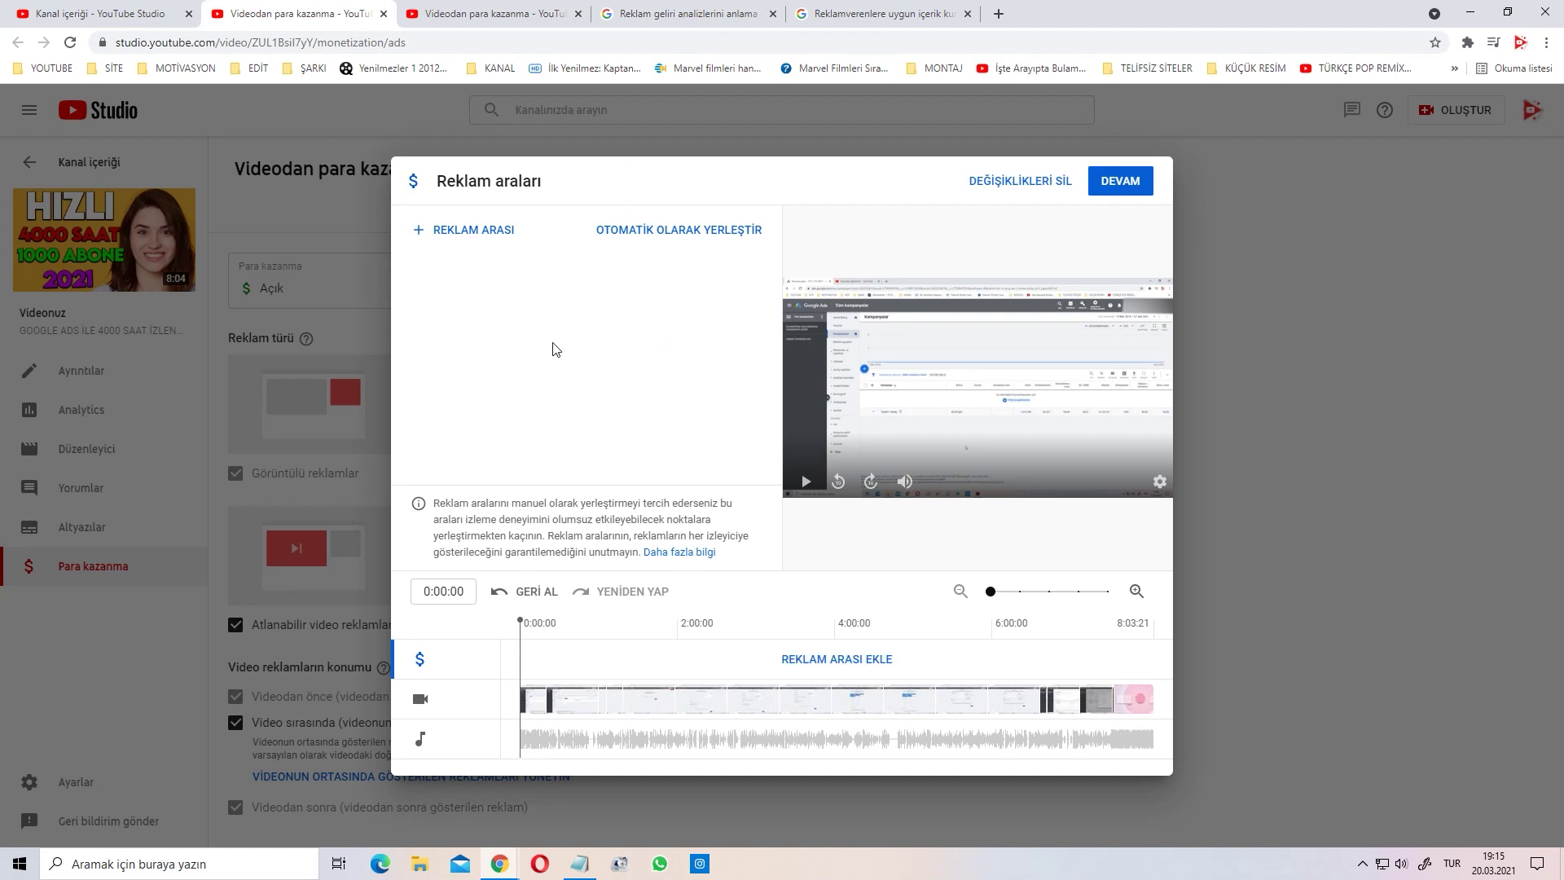
Try adding a manual ad break at 0:05:00 and delete it
left_click(440, 591)
type("05")
left_click(438, 232)
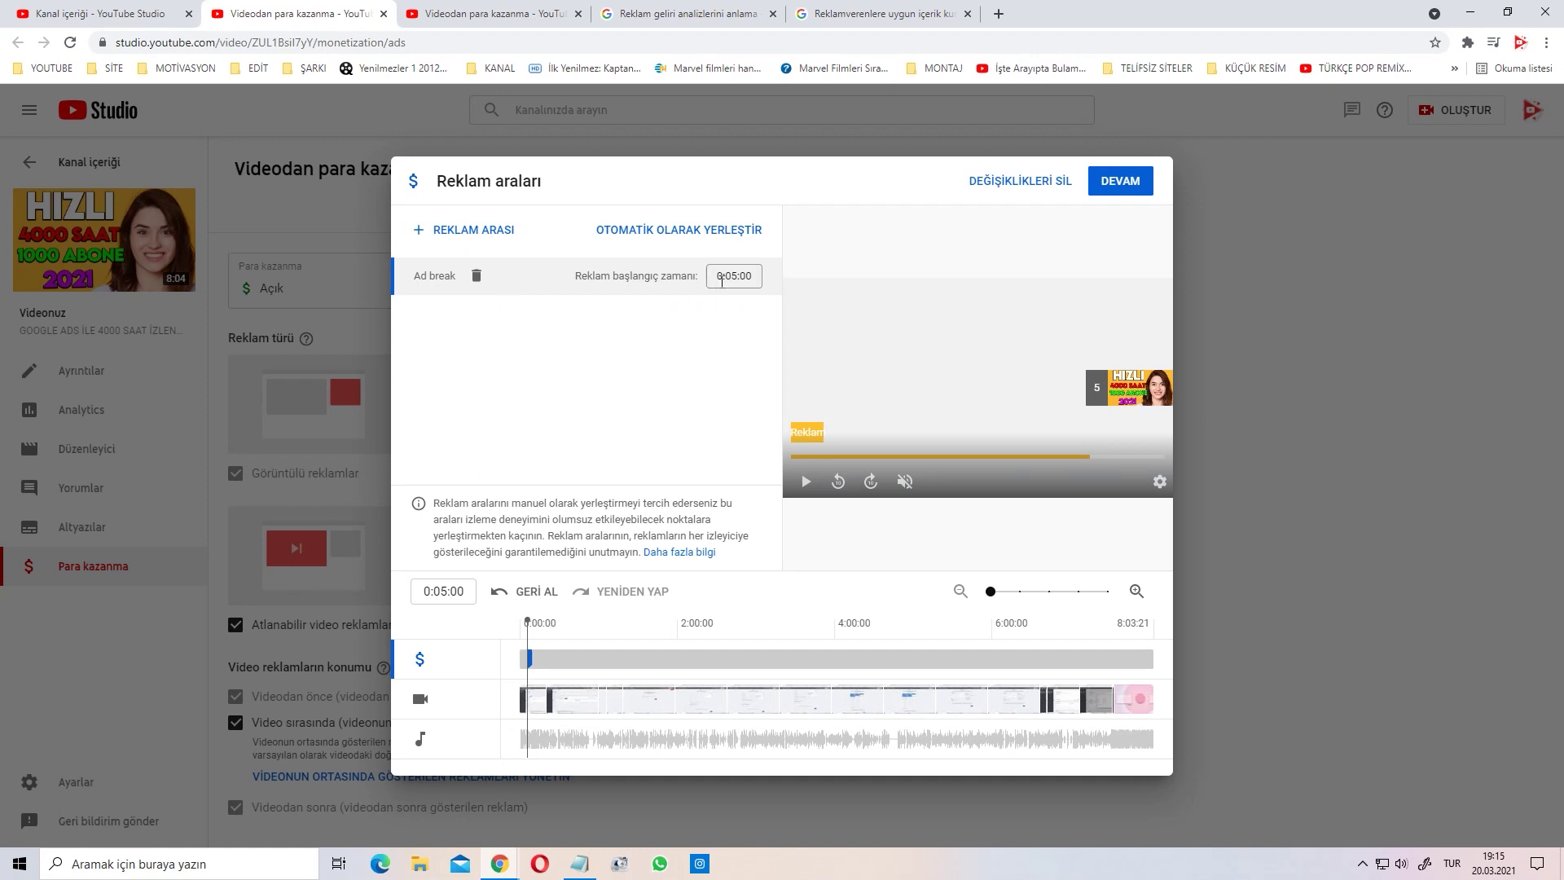
left_click(476, 277)
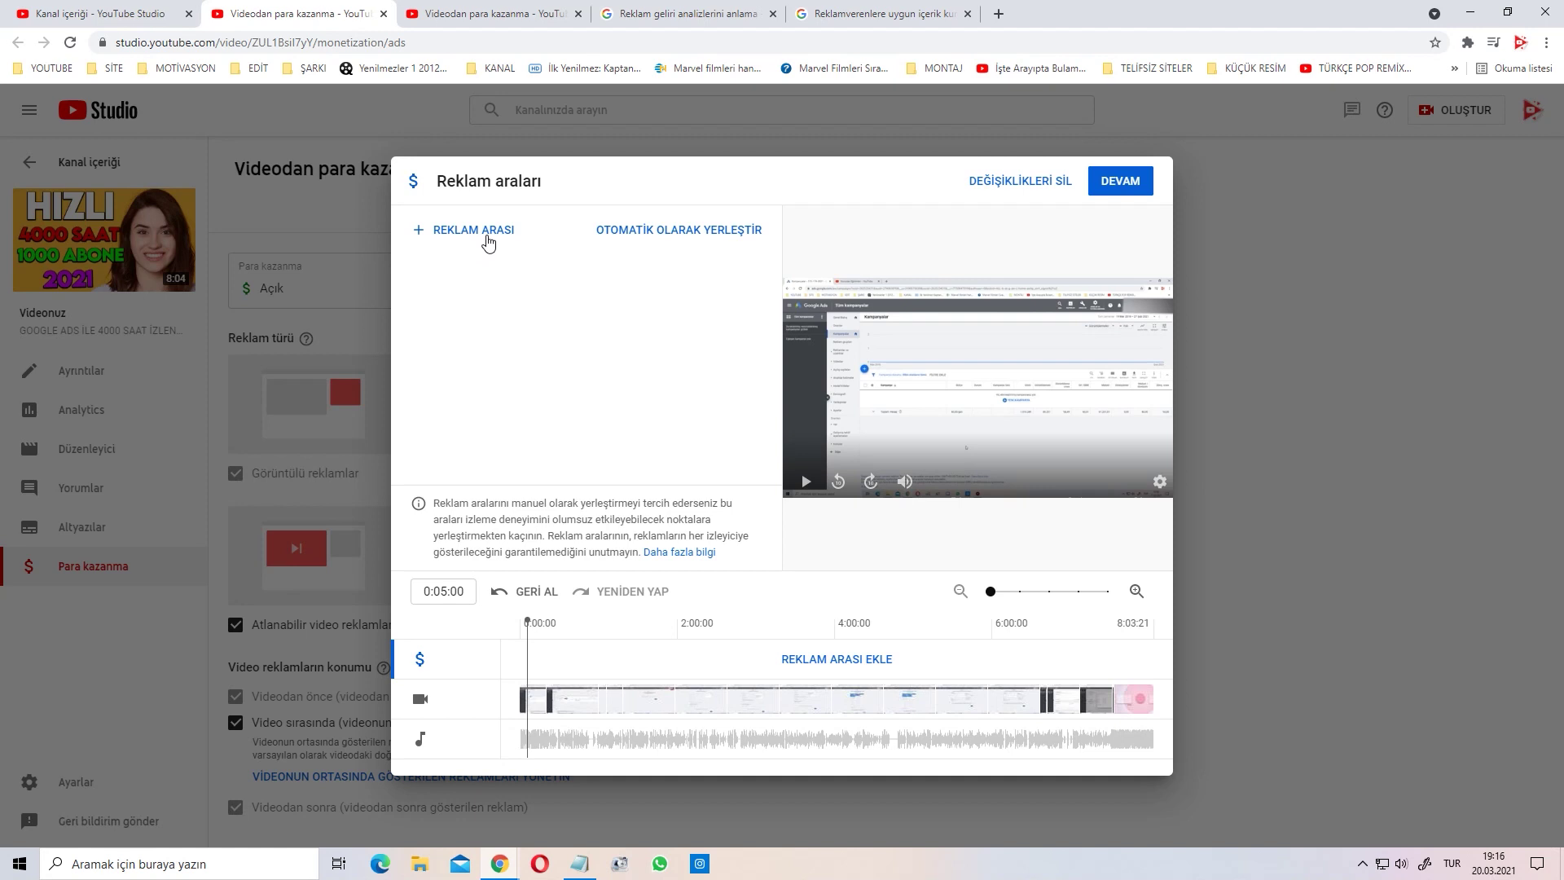
Add five ad breaks and set the first one's start time to 0:05:00
left_click(489, 236)
left_click(489, 236)
left_click(489, 237)
left_click(489, 237)
left_click(489, 236)
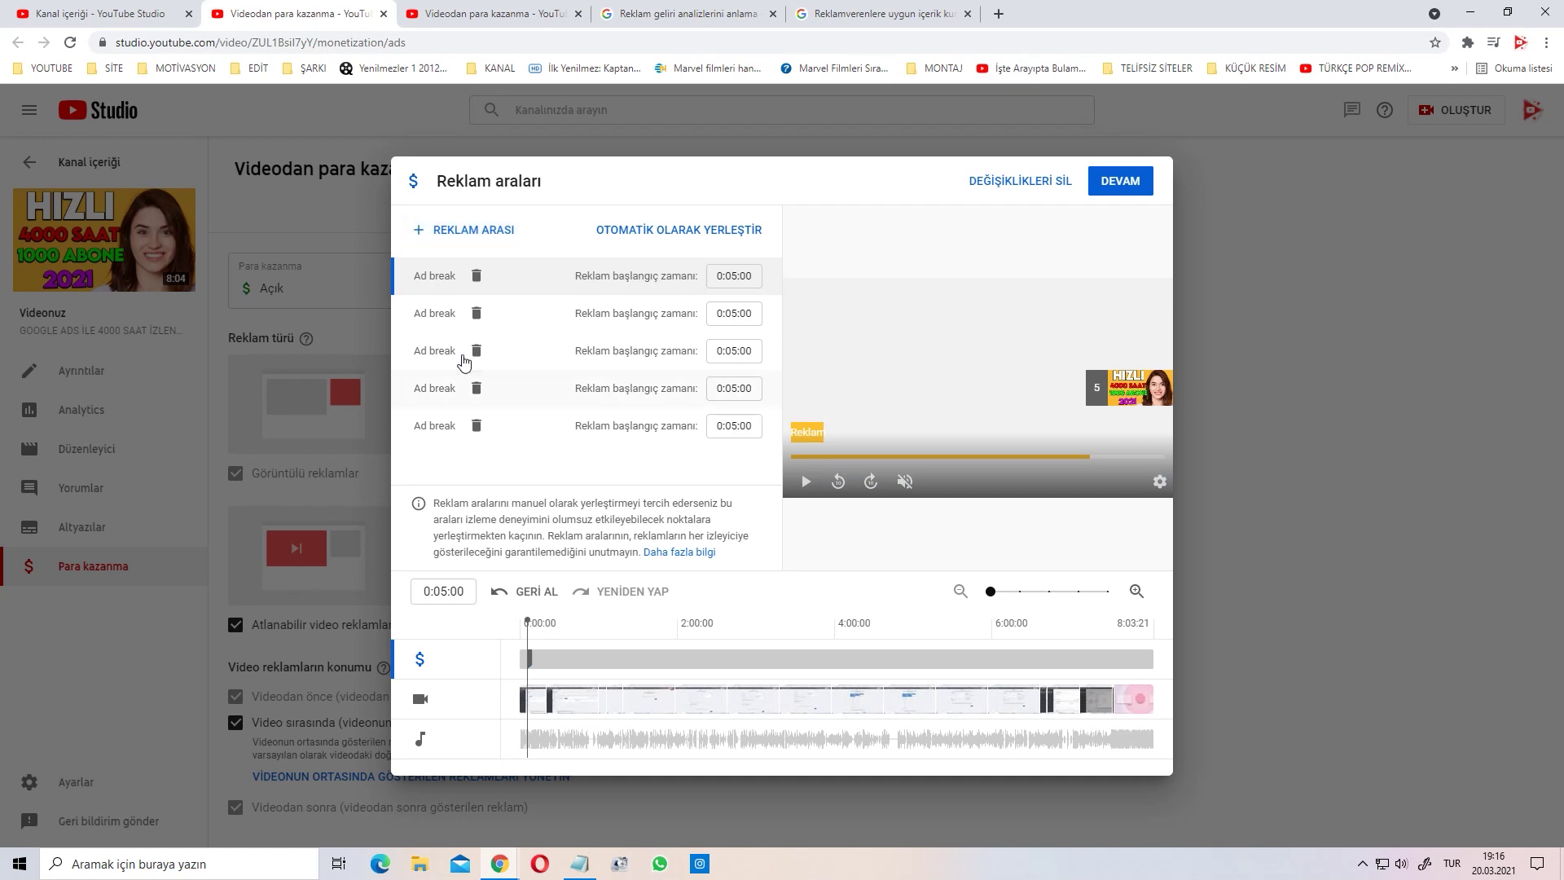
left_click(725, 275)
key("Delete")
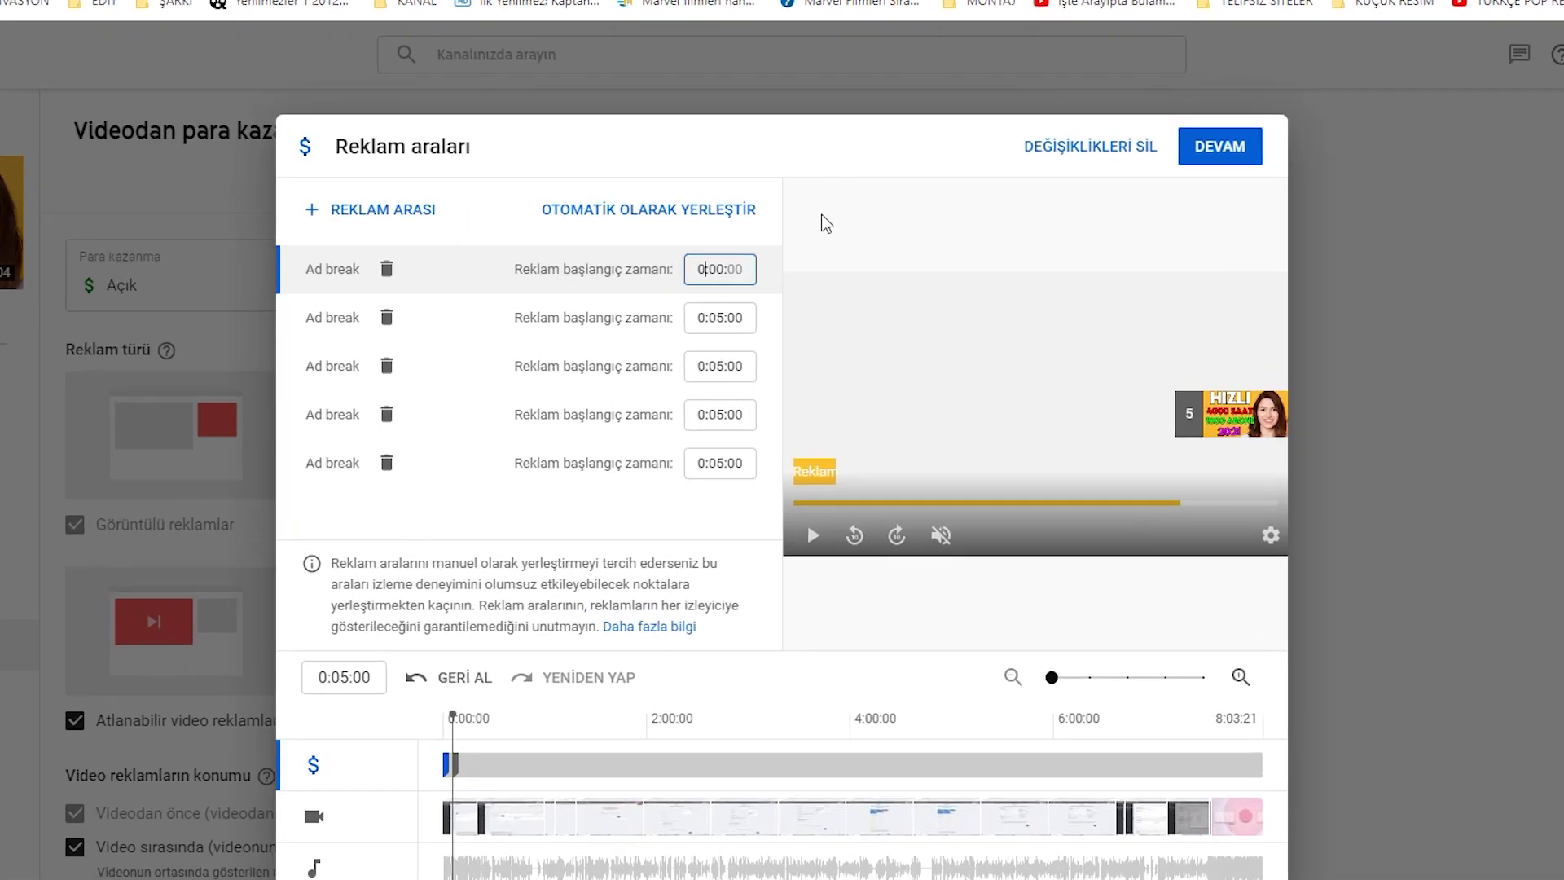
type("0500")
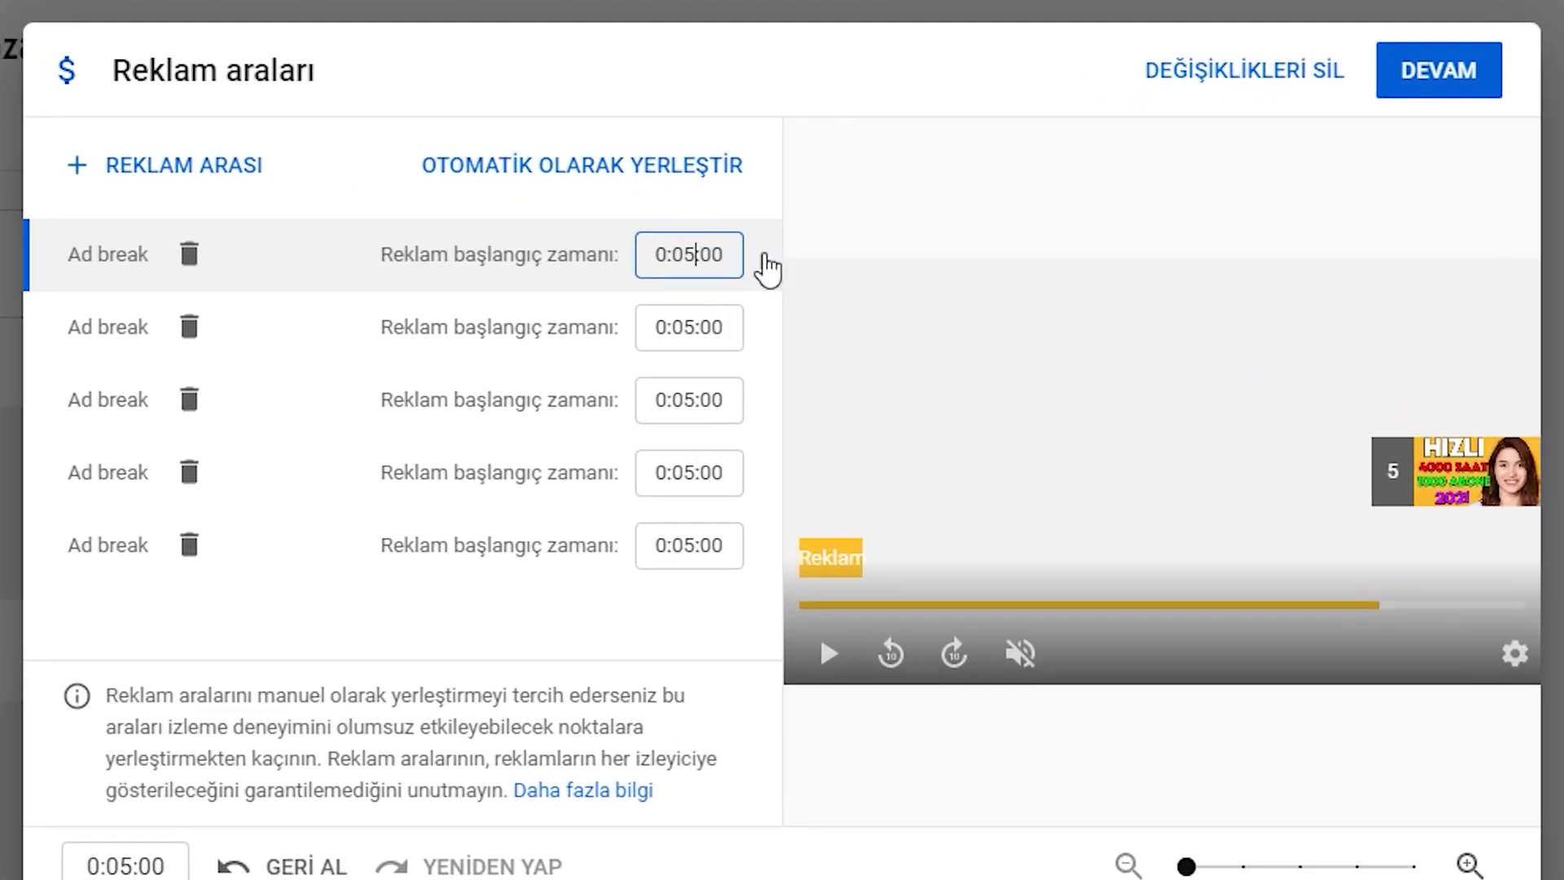
Set the start times of two more ad breaks to 0:30:00 and 1:00:00
left_click(706, 338)
key("BackSpace")
key("BackSpace")
type("3")
left_click(694, 399)
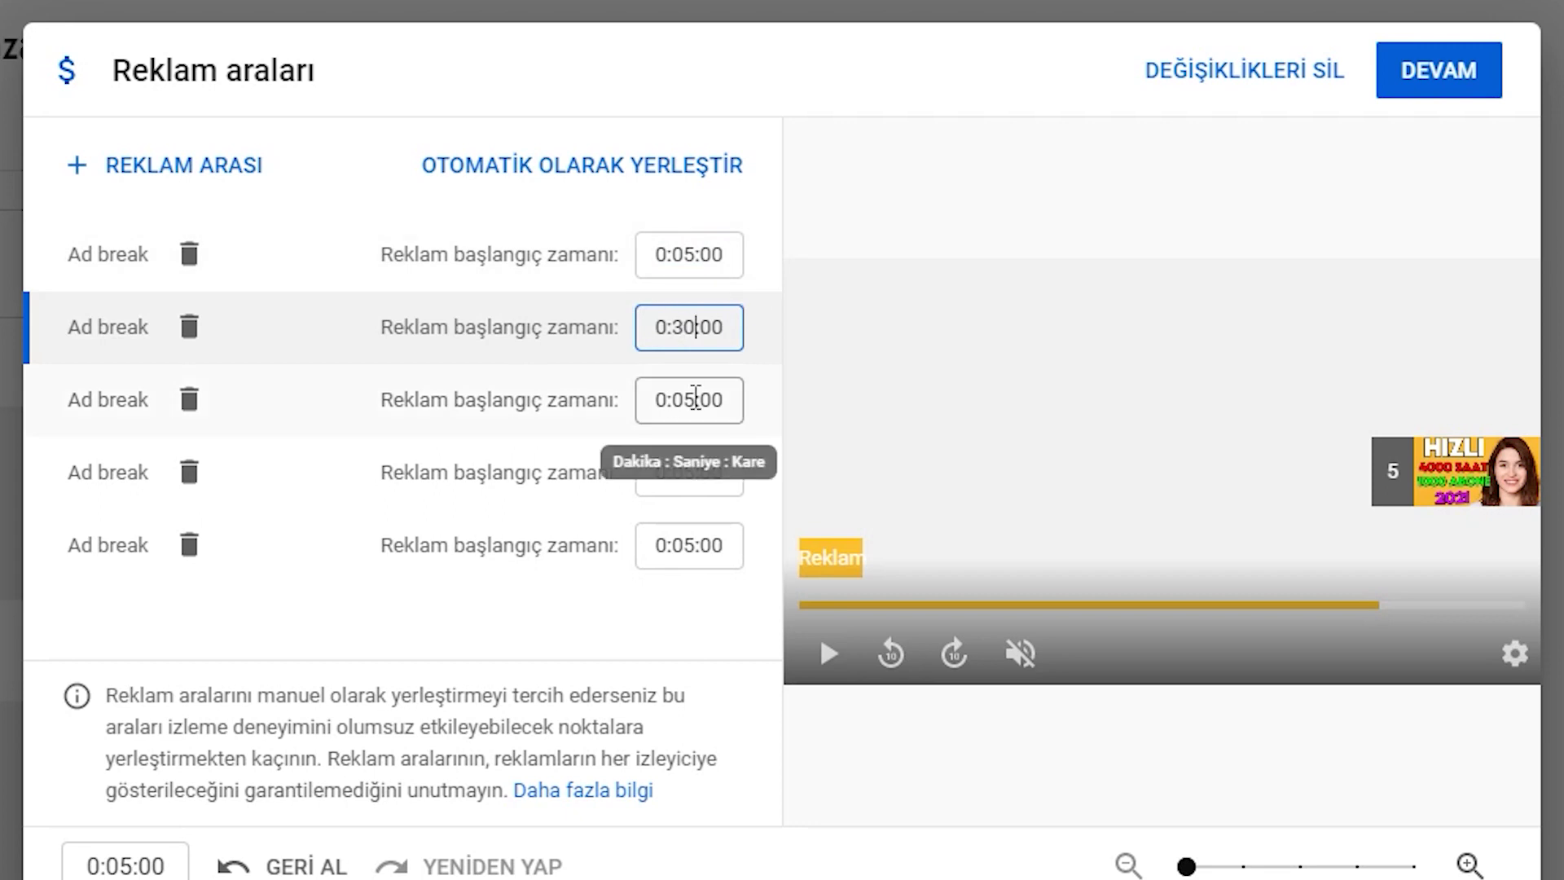
key("BackSpace")
key("BackSpace")
type("1:0")
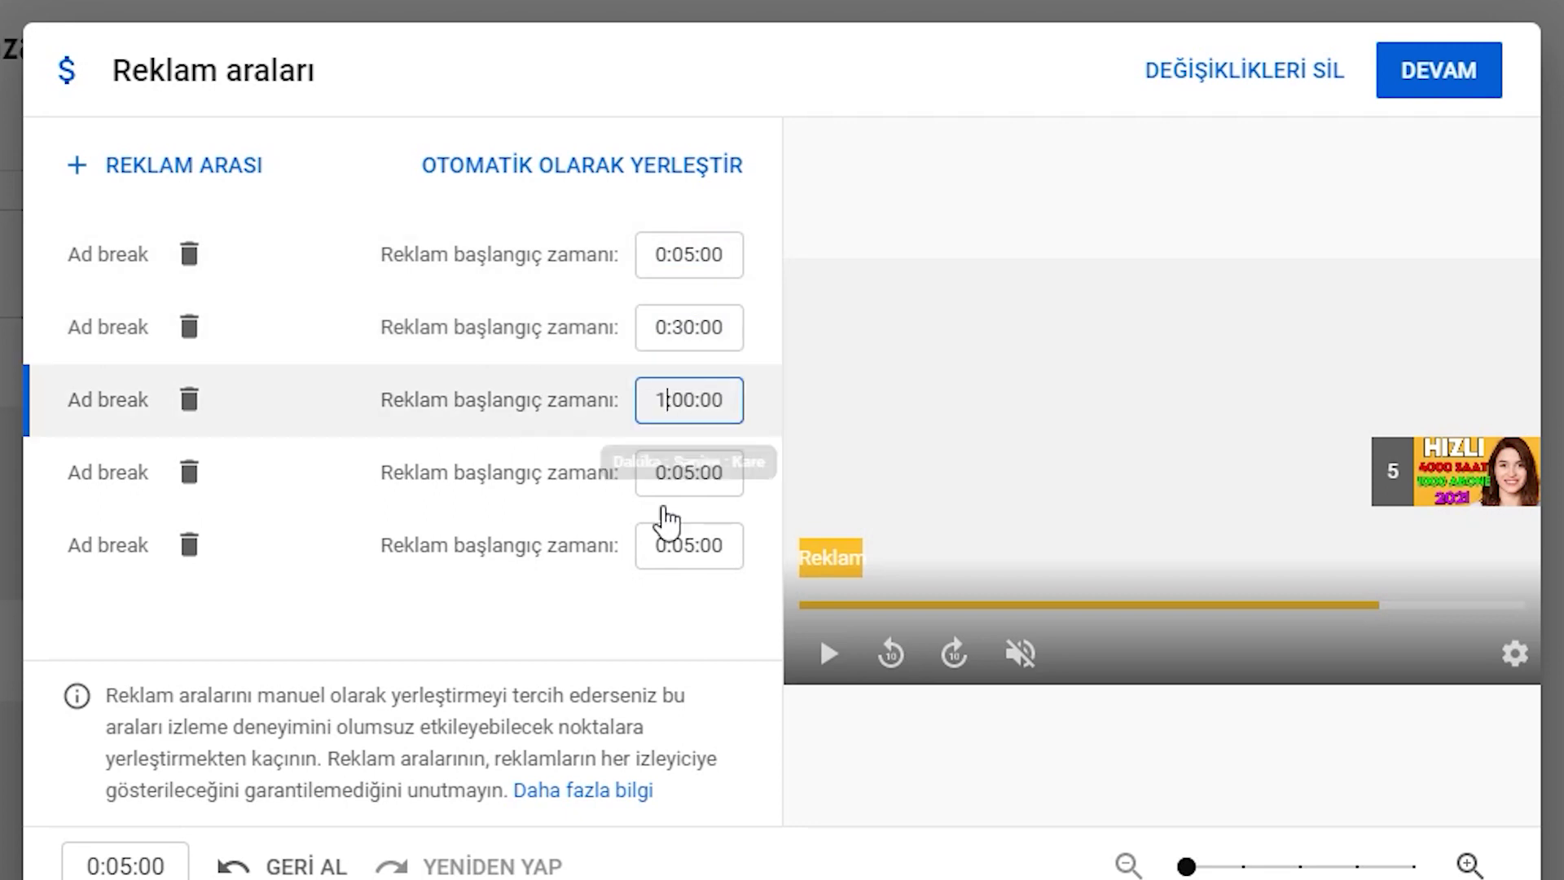
Set the start times of the two remaining ad breaks to 2:00:00 and 3:00:00
left_click_drag(664, 475, 733, 462)
key("BackSpace")
type("2")
left_click(603, 628)
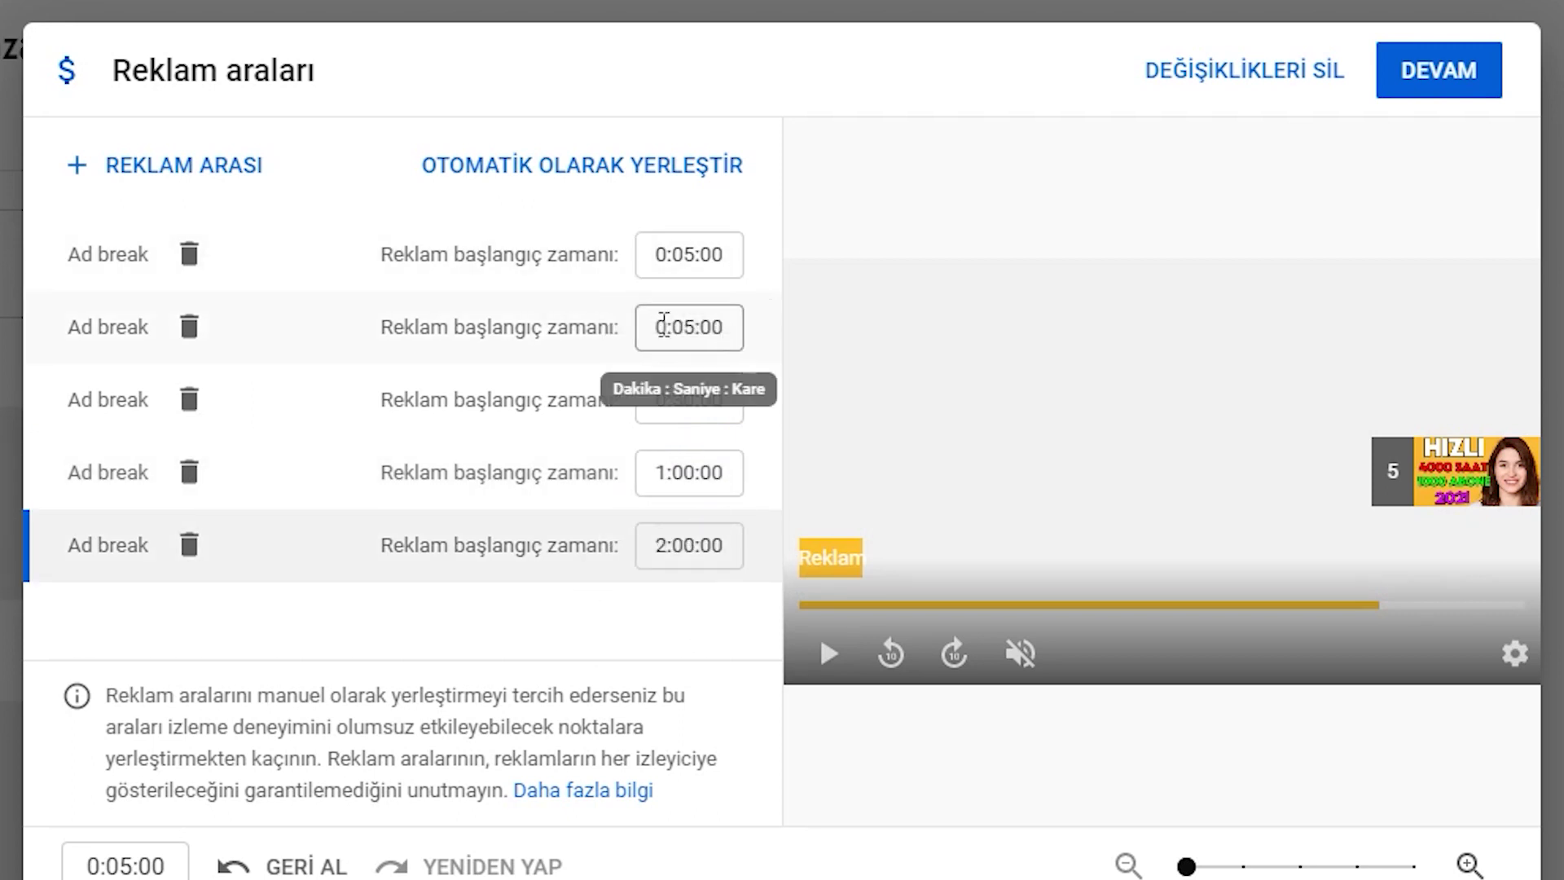
left_click(664, 325)
key("BackSpace")
key("BackSpace")
type("3")
left_click(562, 617)
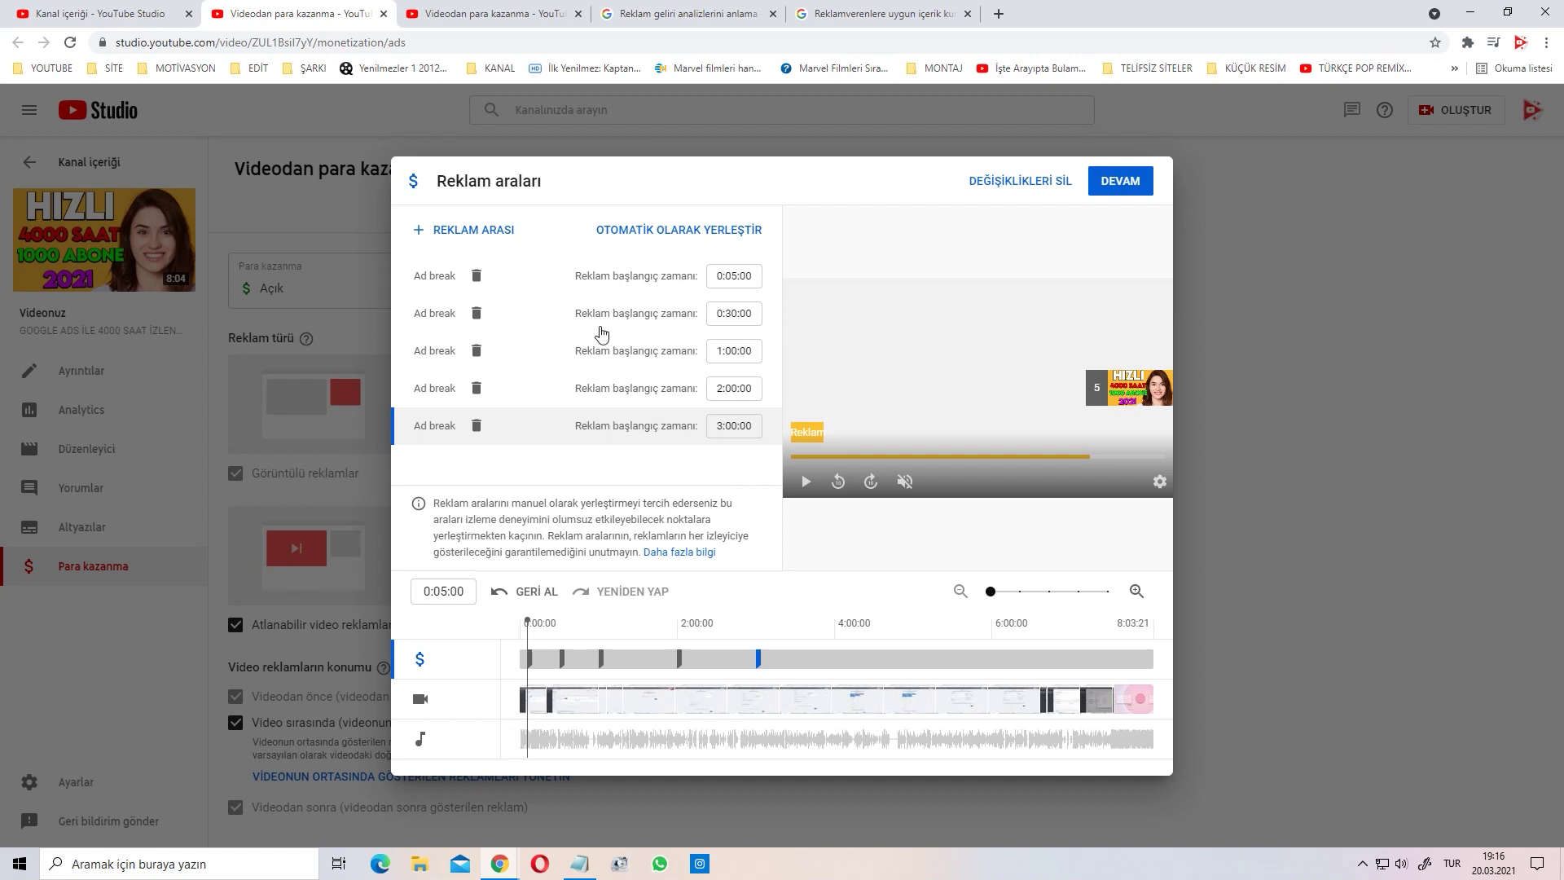
Recheck the 7:44 video's ad placement options and accept the manual ad breaks on the 8:04 video
left_click(448, 12)
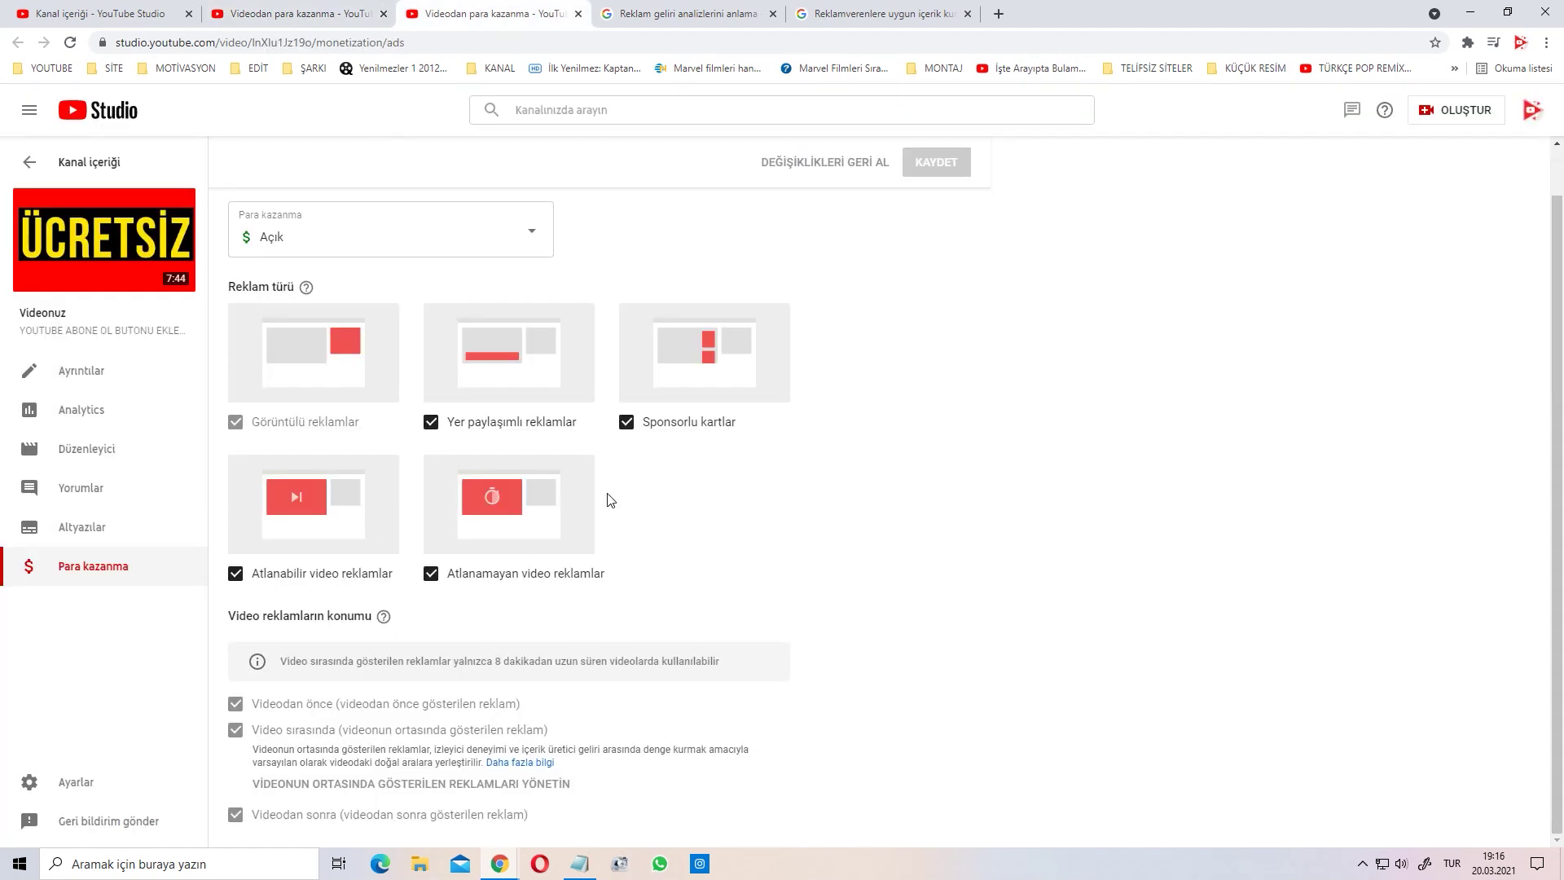
left_click(358, 15)
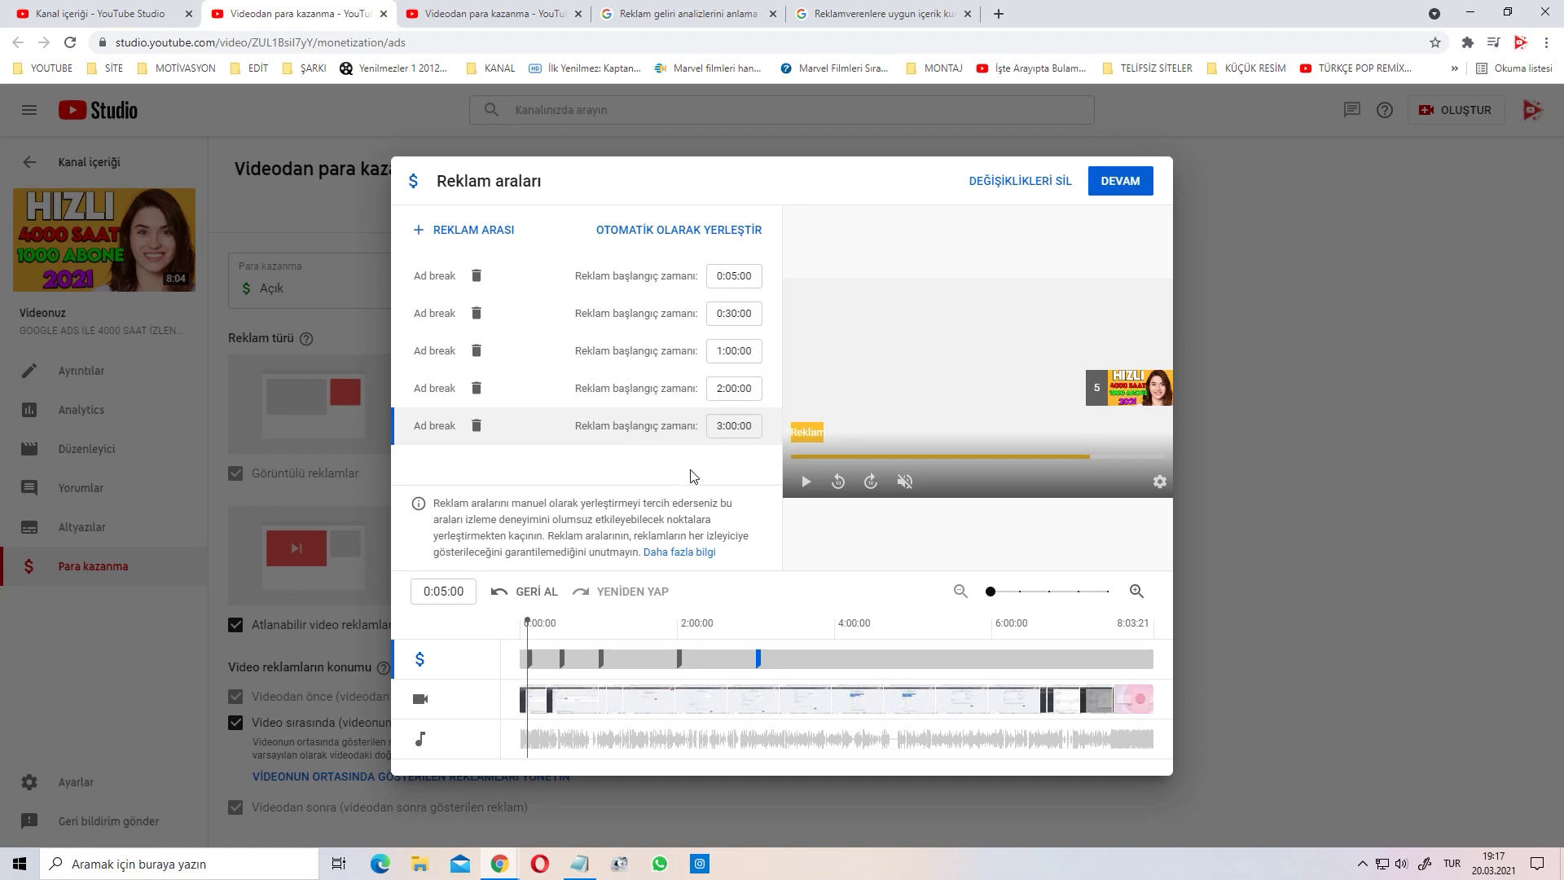
left_click(1115, 187)
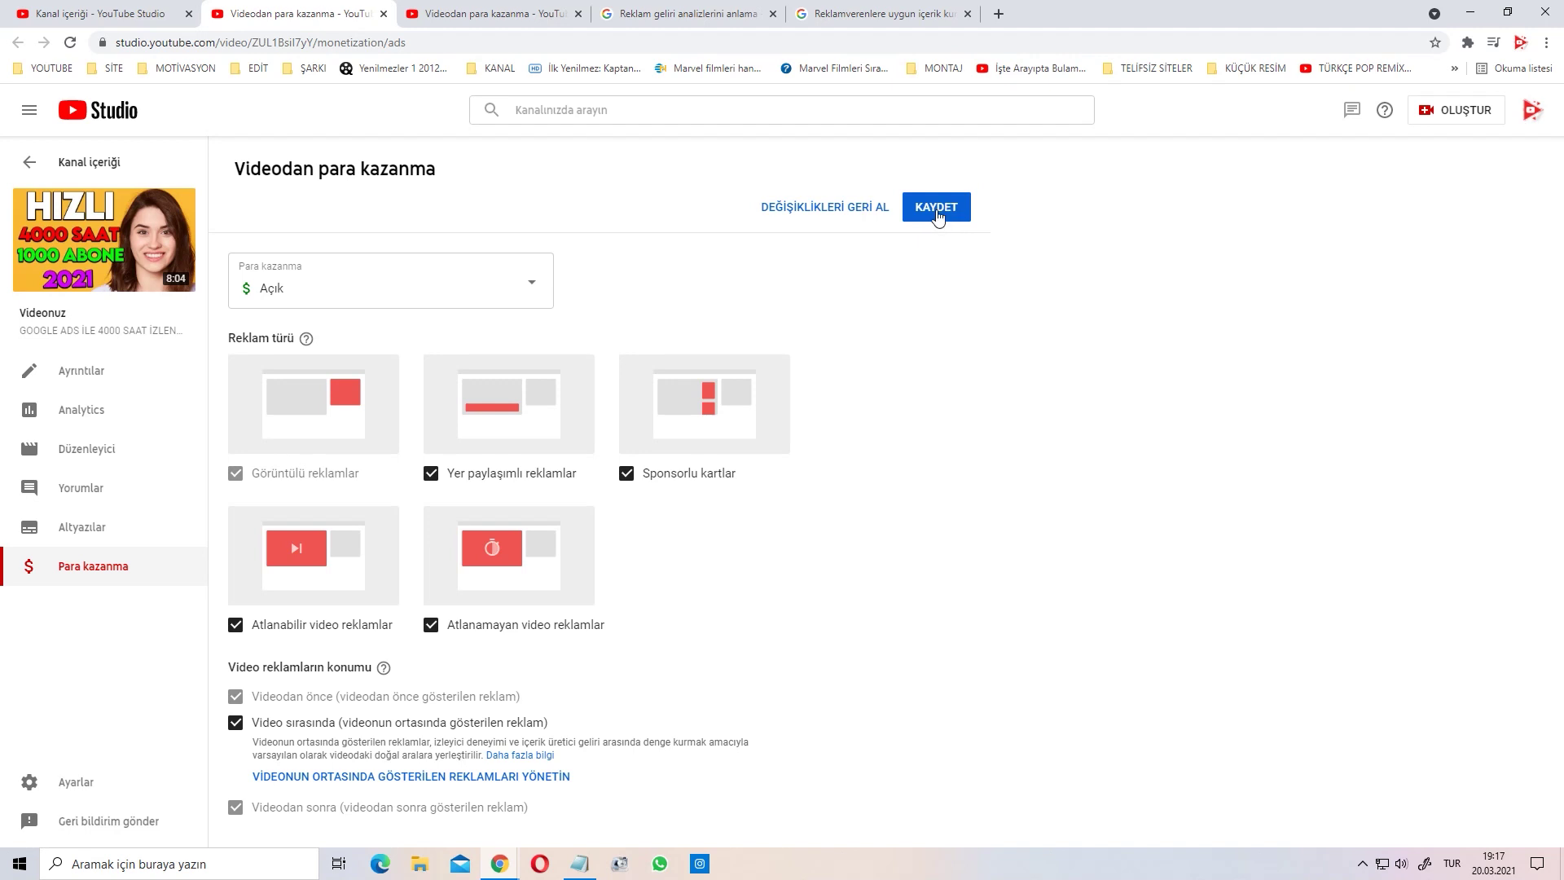
Reload the 8:04 video's monetization page without saving, review its ad breaks, and close the ad break manager
left_click(70, 45)
left_click(788, 140)
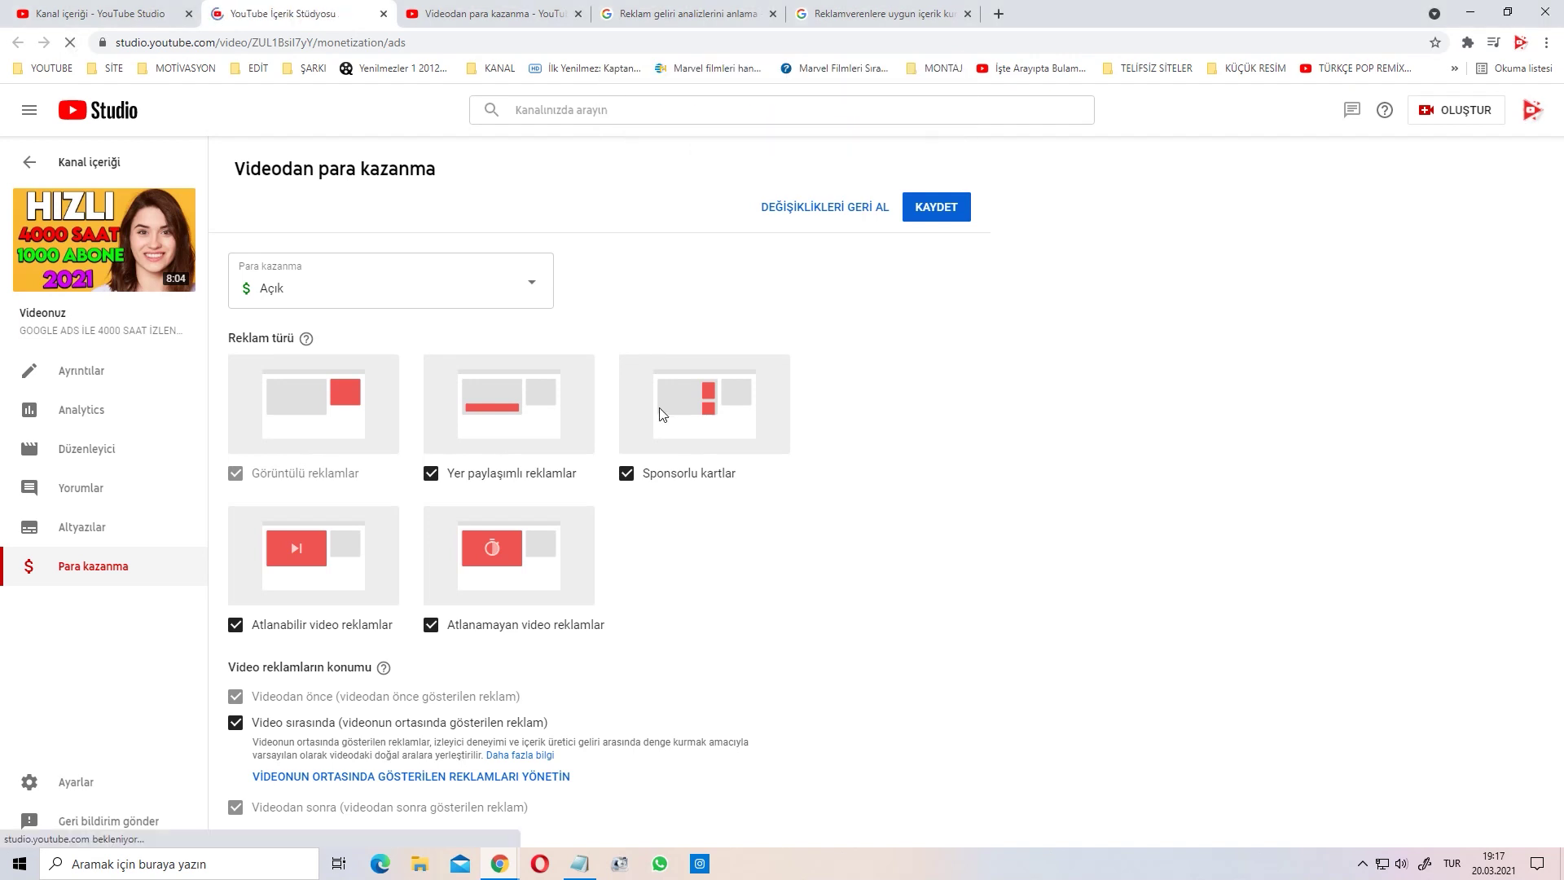
left_click(421, 775)
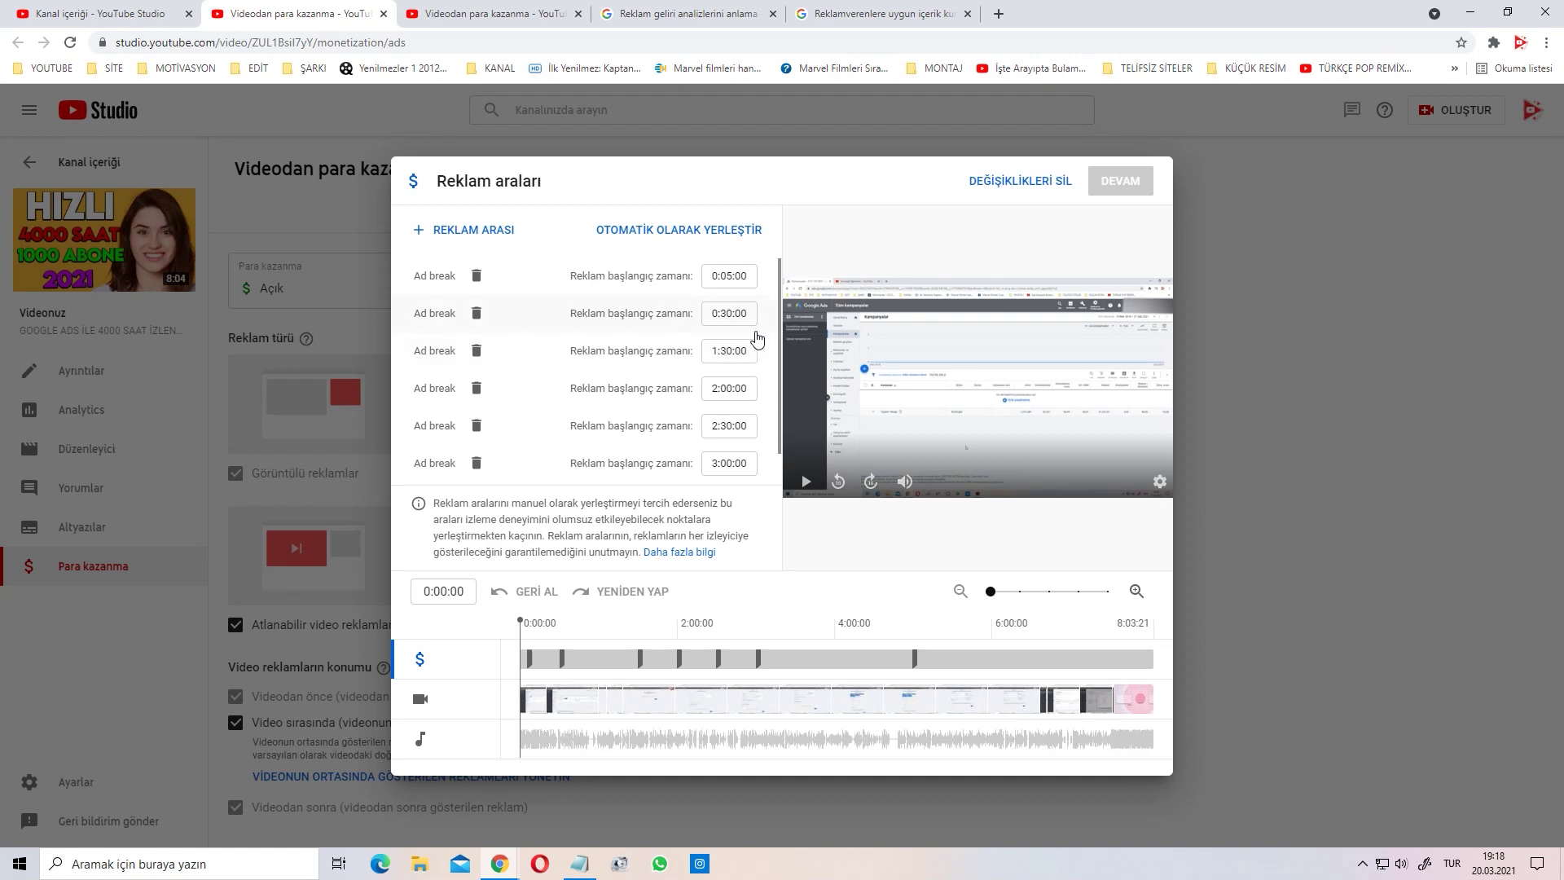
left_click(981, 187)
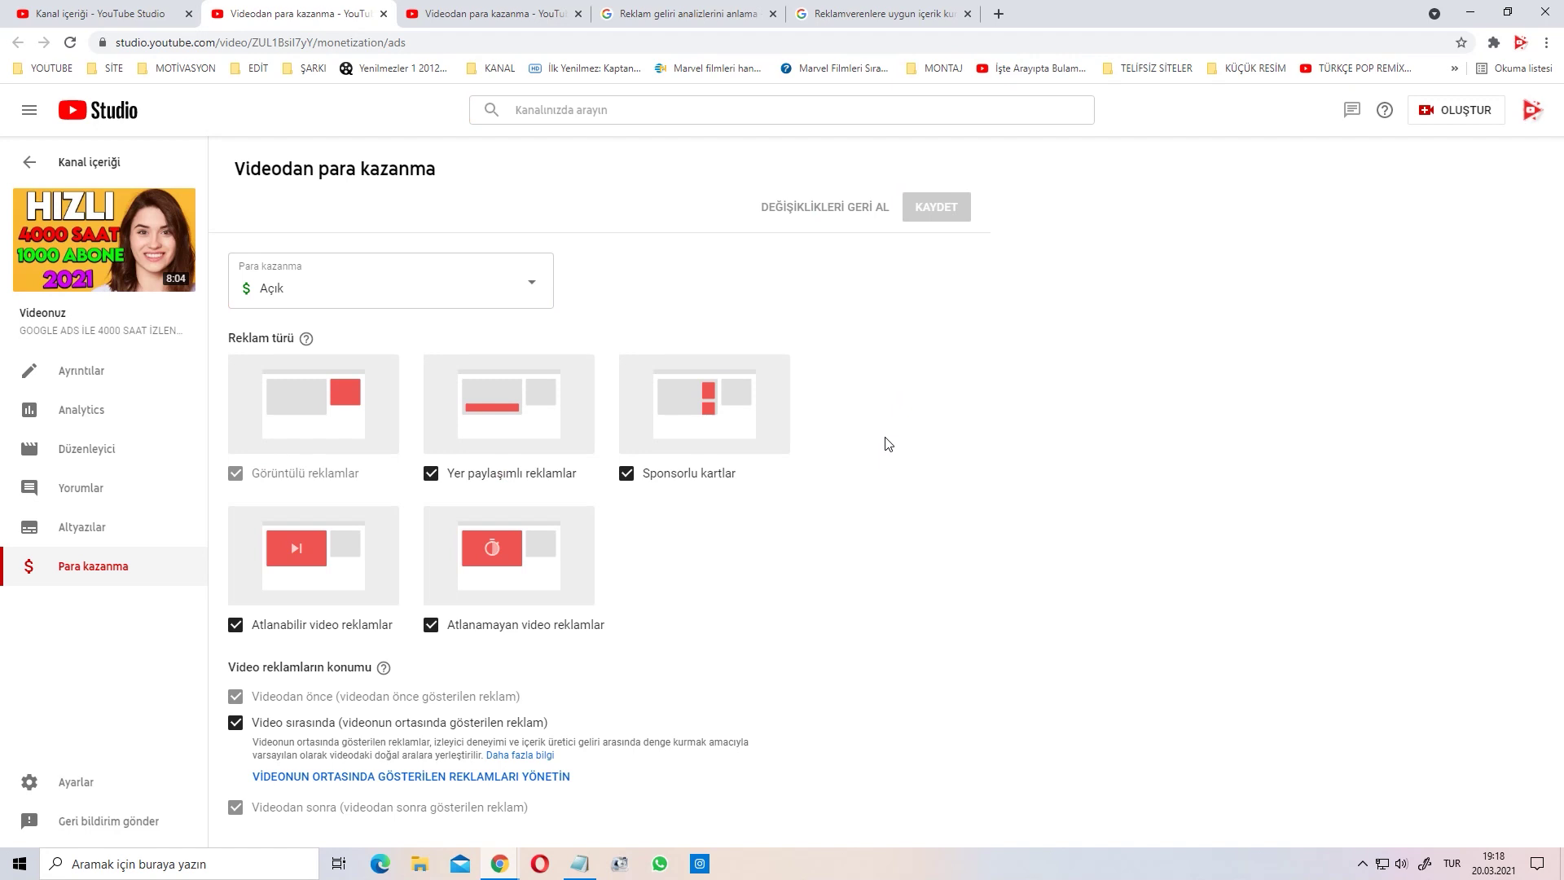
View the revenue analytics of the 7:44 video and of the 8:04 video
left_click(456, 16)
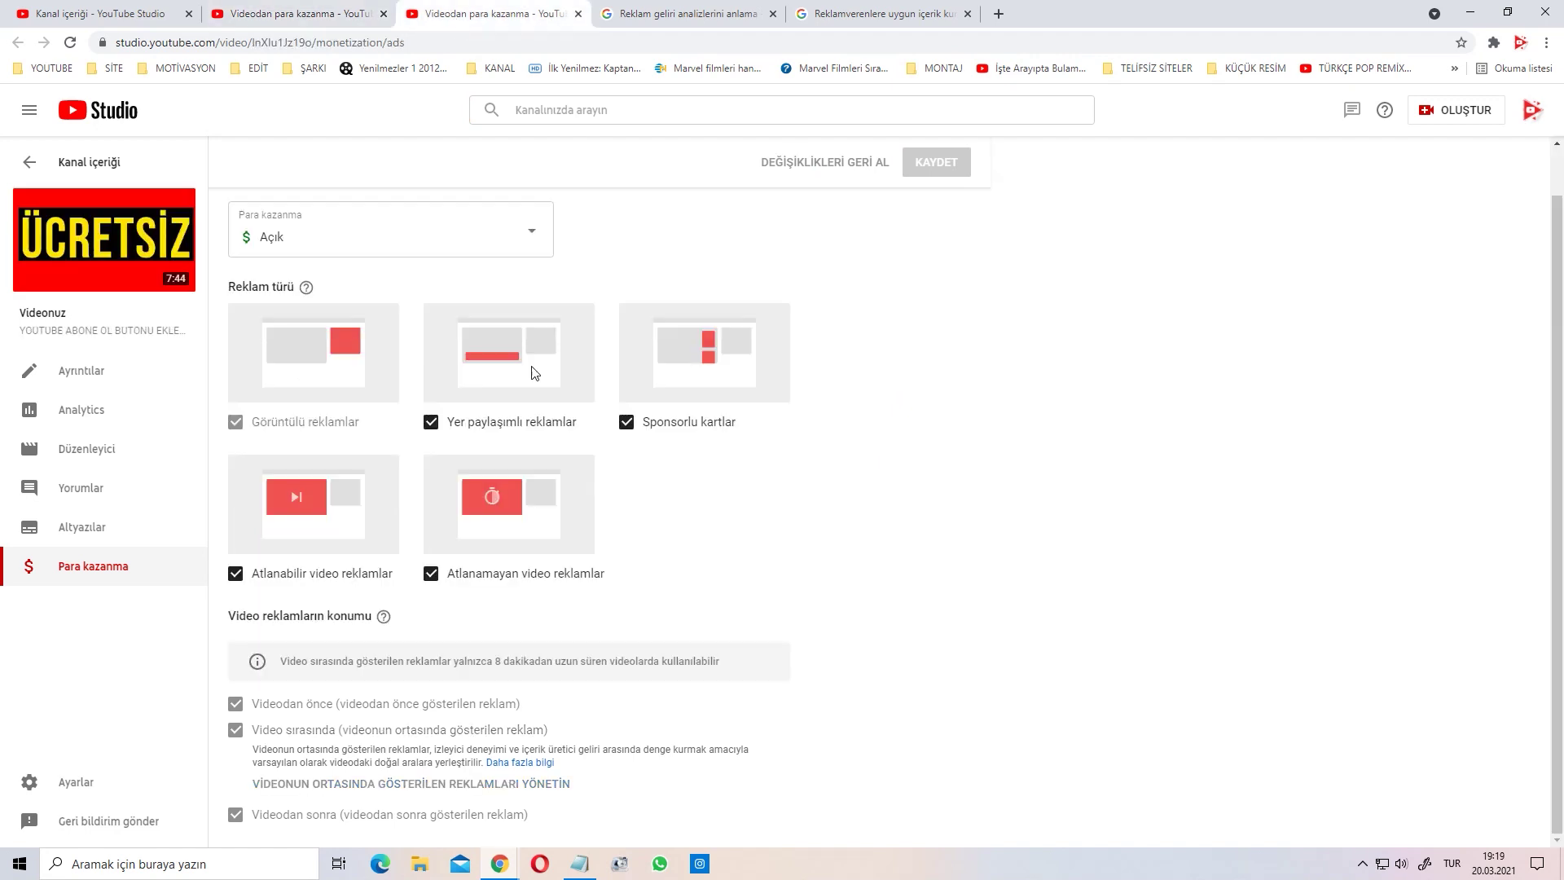
left_click(147, 411)
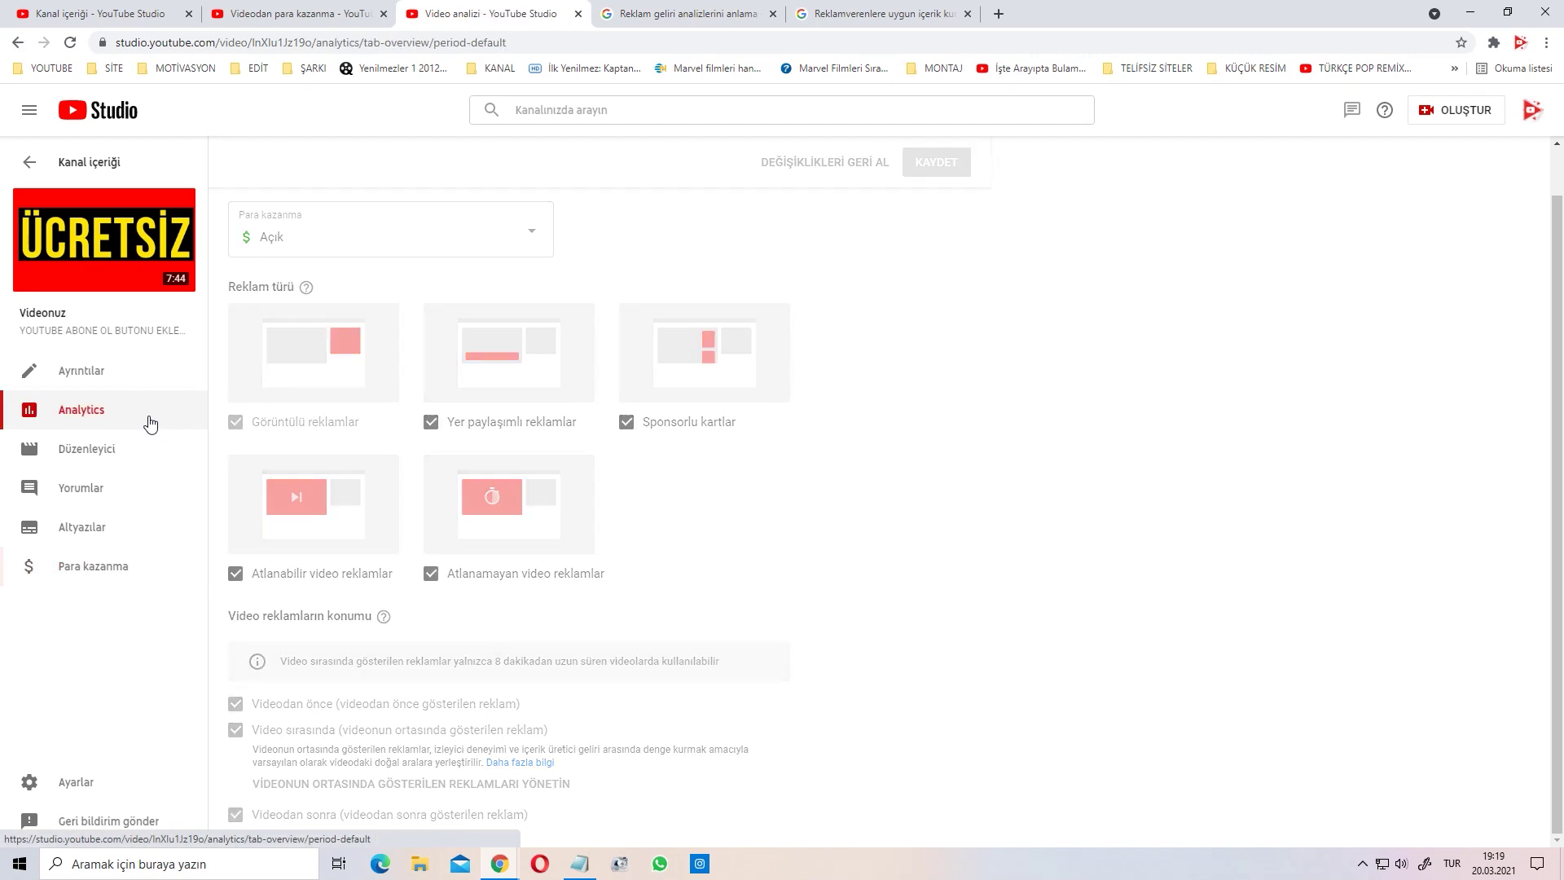
left_click(565, 219)
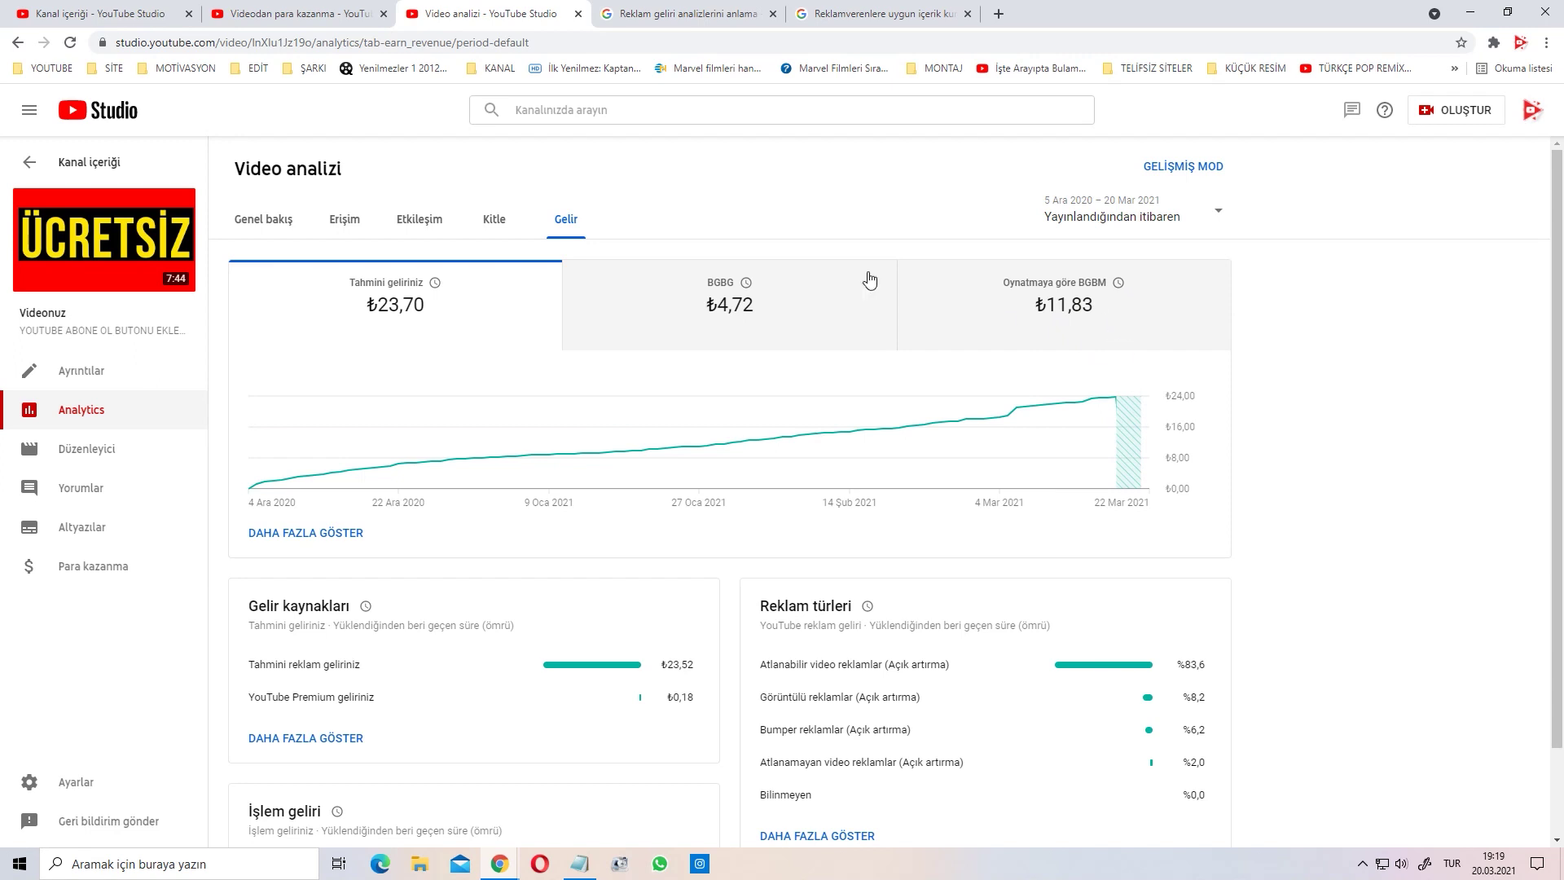
left_click(350, 14)
left_click(78, 414)
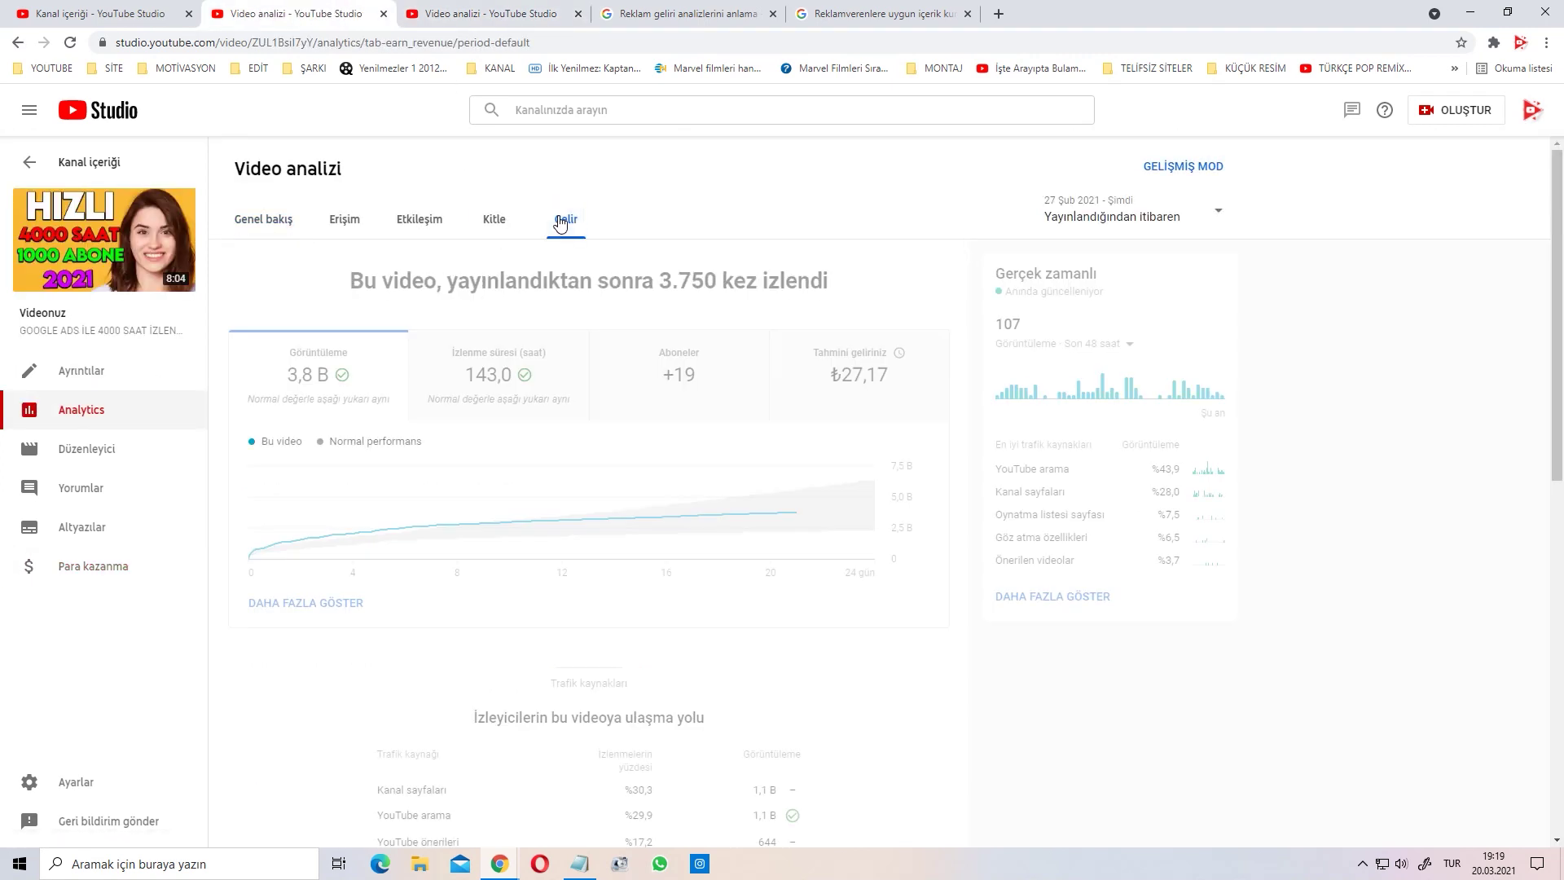
left_click(562, 220)
Compare the overview and engagement analytics of the 8:04 and 7:44 videos, including average view duration
left_click(260, 220)
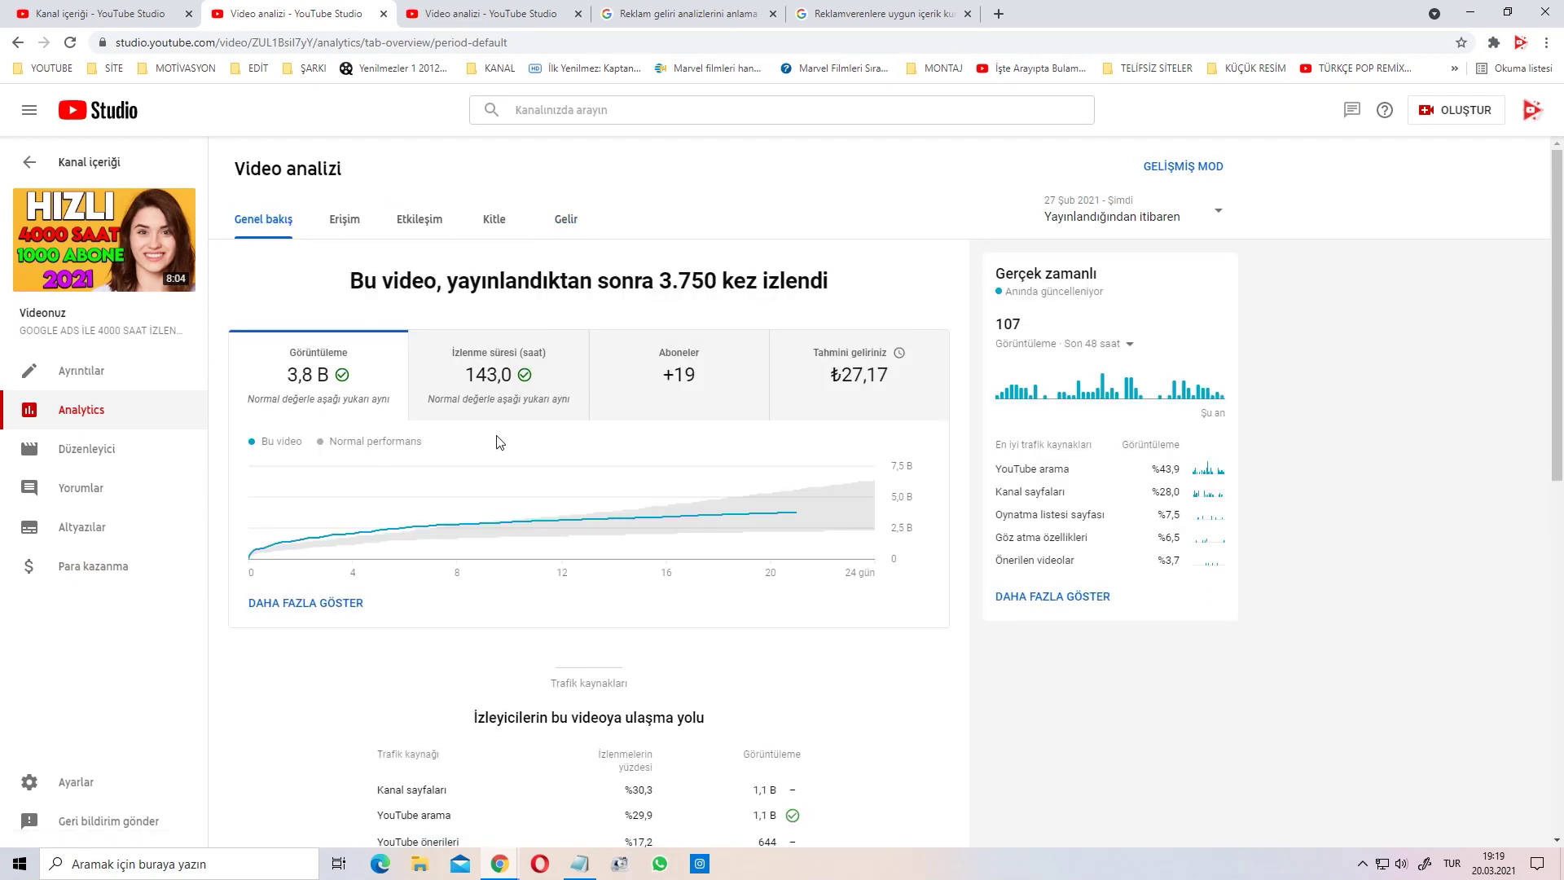
left_click(549, 11)
left_click(252, 222)
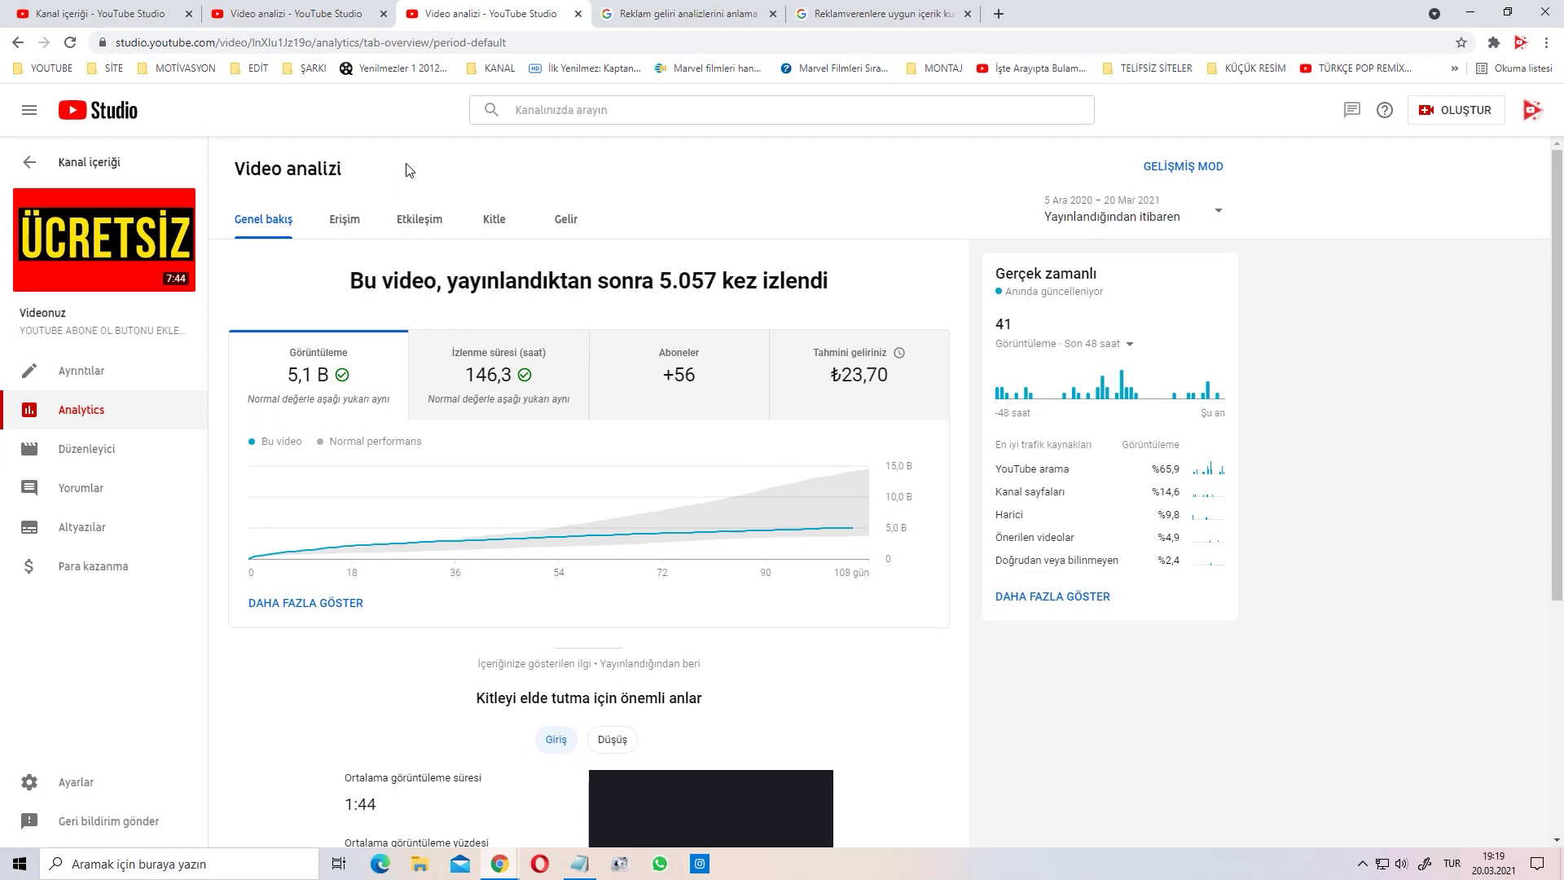
left_click(415, 230)
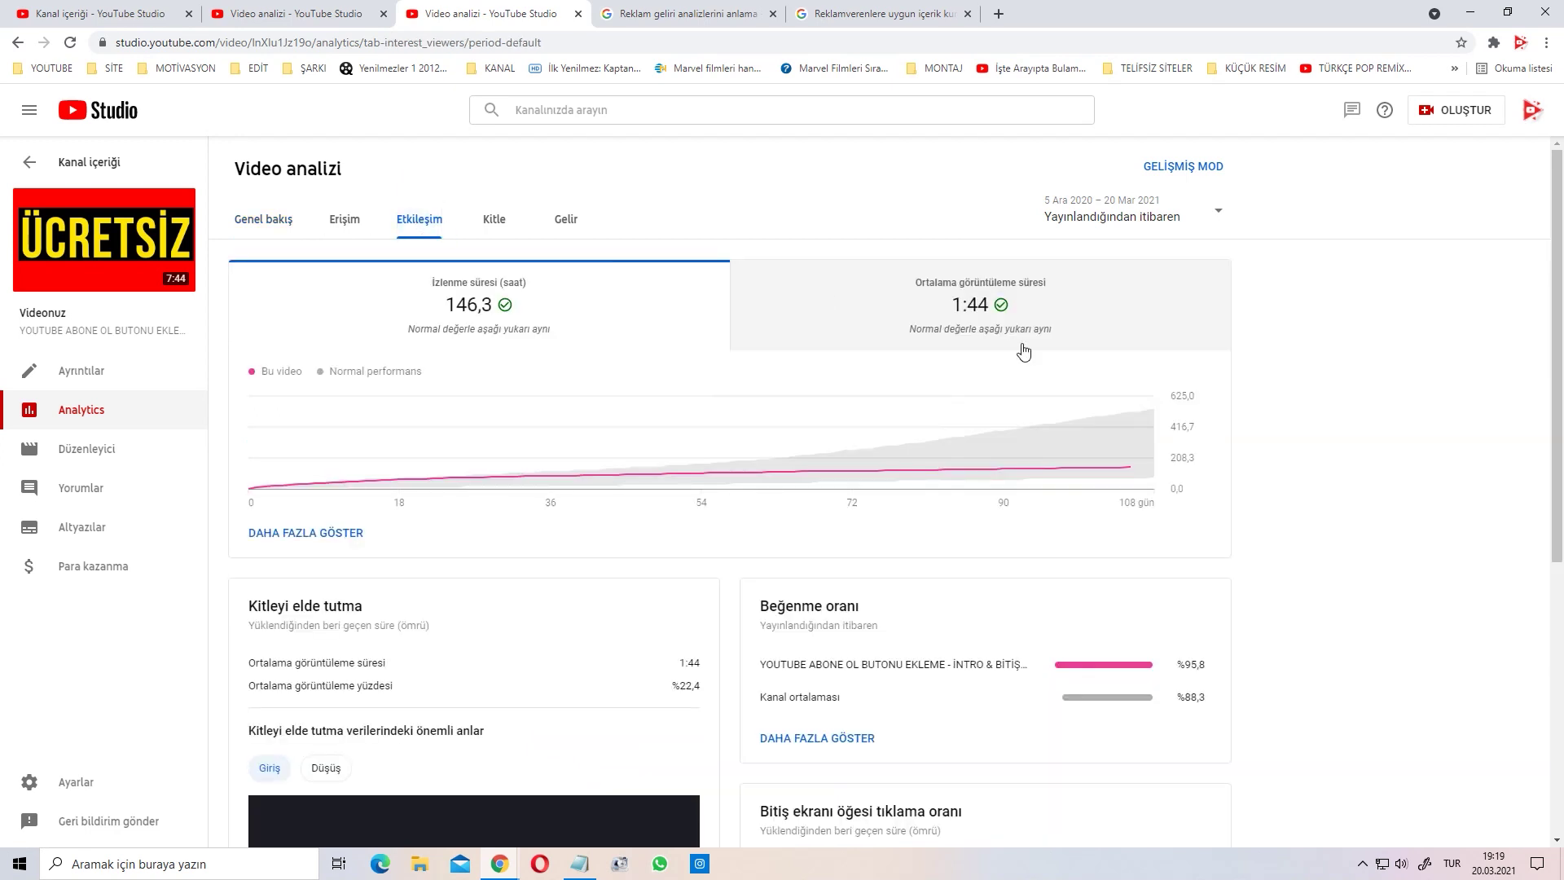
left_click(326, 13)
left_click(421, 222)
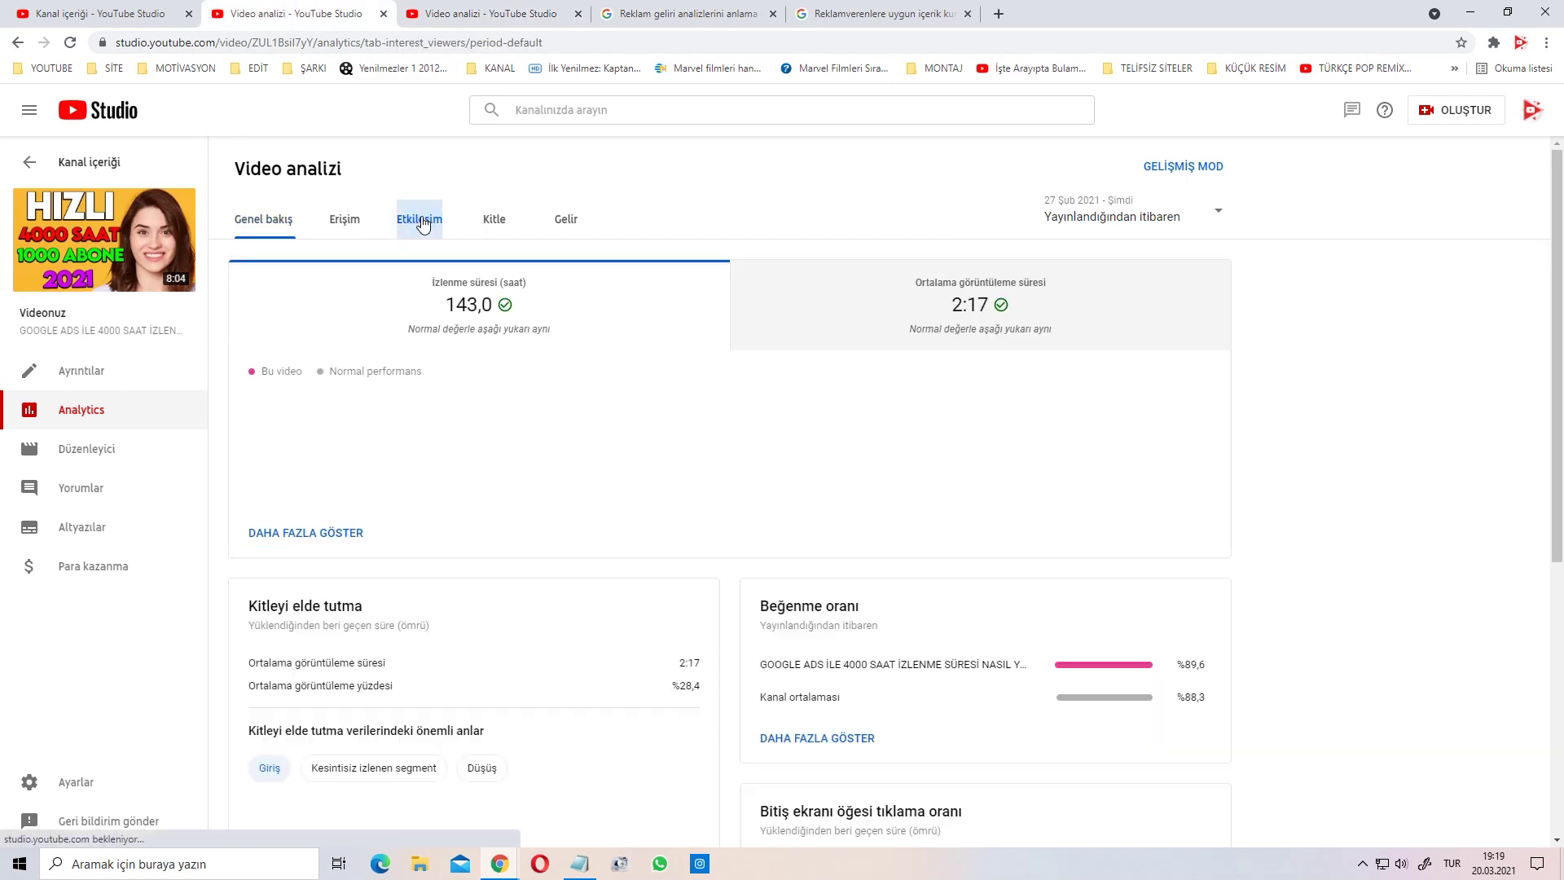
Open the detailed ad type report from the 8:04 video's revenue analytics and view its breakdown table
left_click(573, 221)
scroll(618, 293, "down", 1)
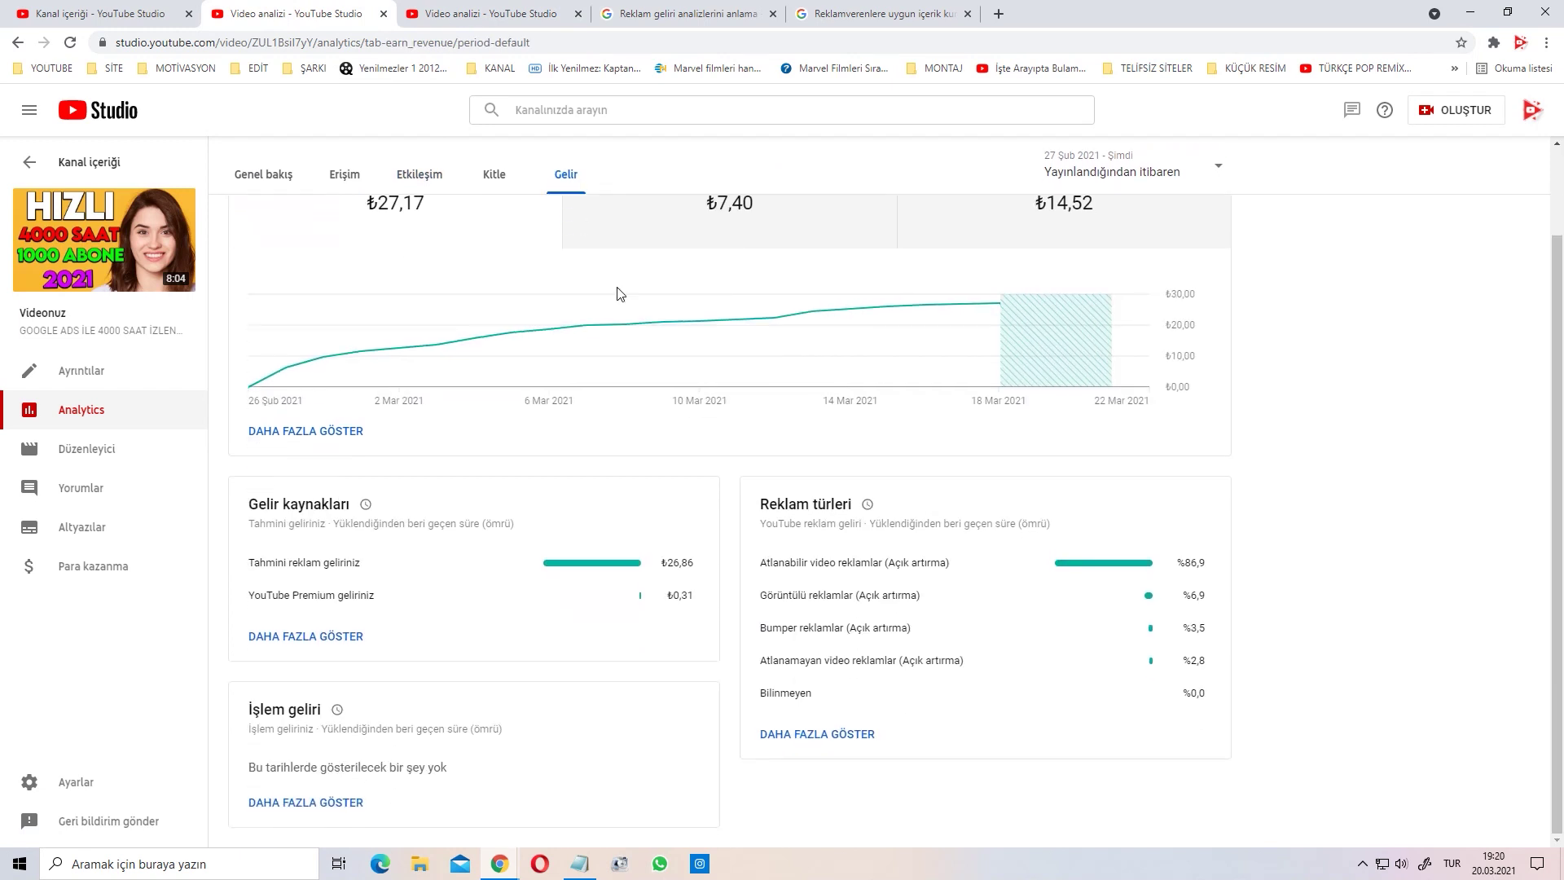
left_click(843, 737)
scroll(850, 741, "down", 1)
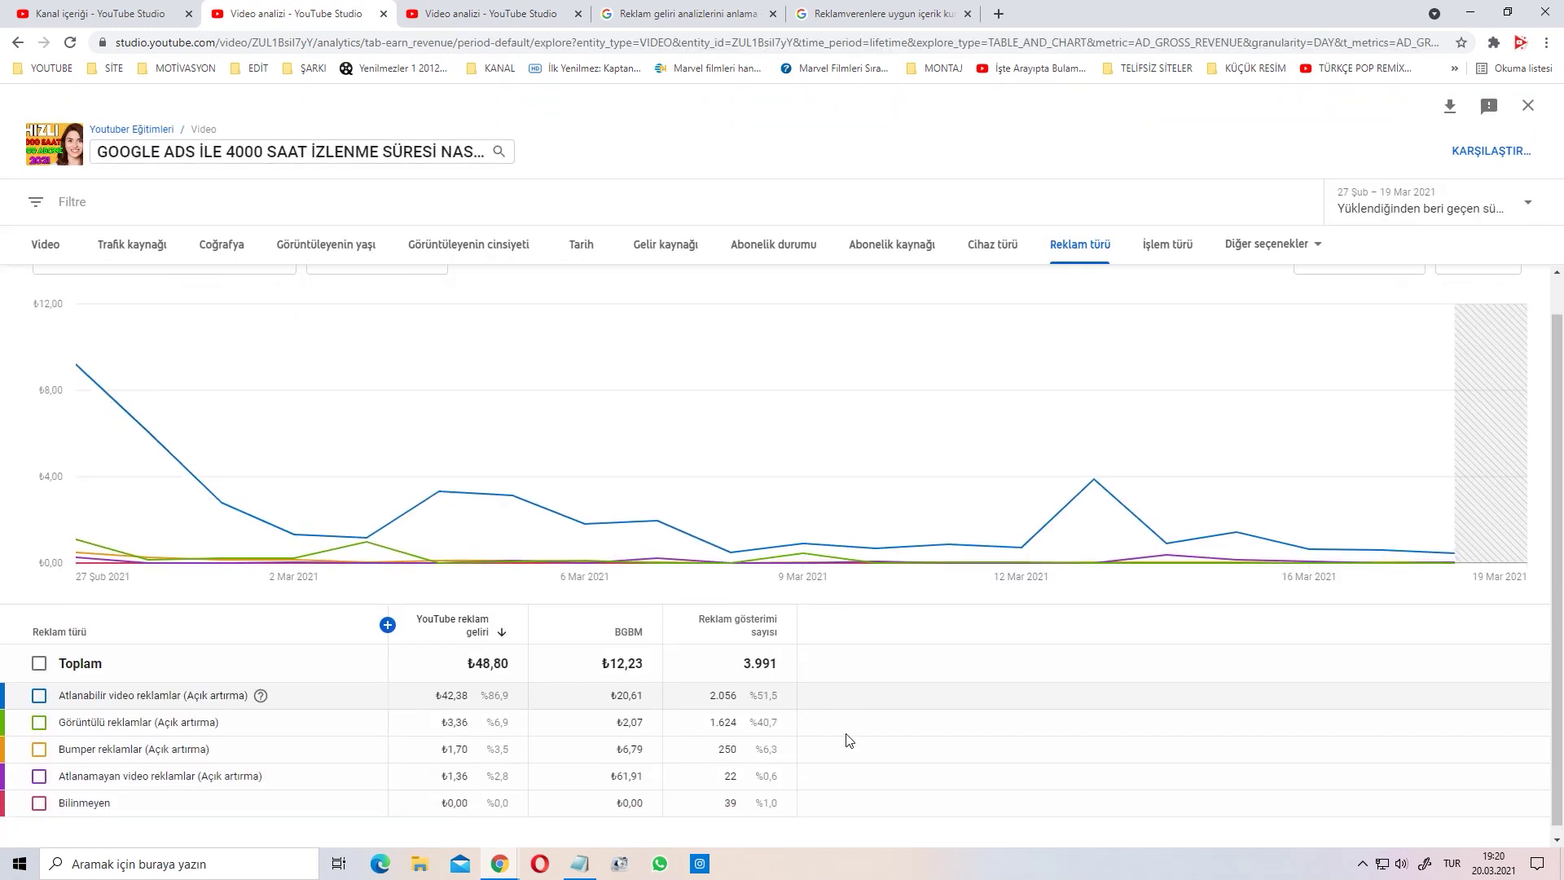
Open the detailed ad type report from the 7:44 video's revenue analytics and view its breakdown table
left_click(489, 13)
scroll(692, 375, "down", 4)
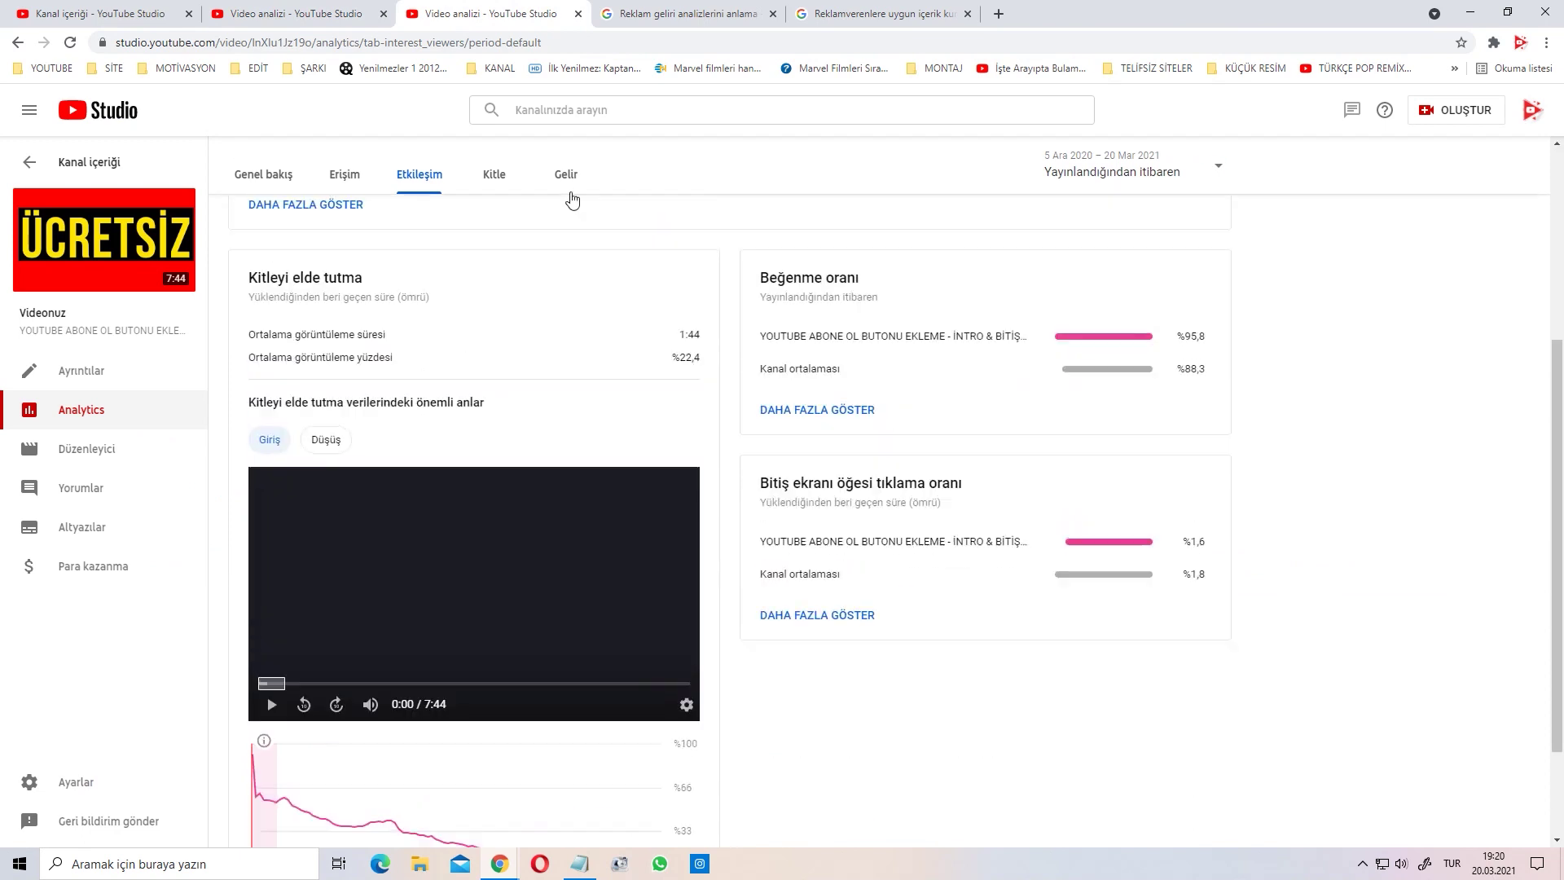
left_click(570, 194)
scroll(761, 456, "down", 1)
left_click(841, 737)
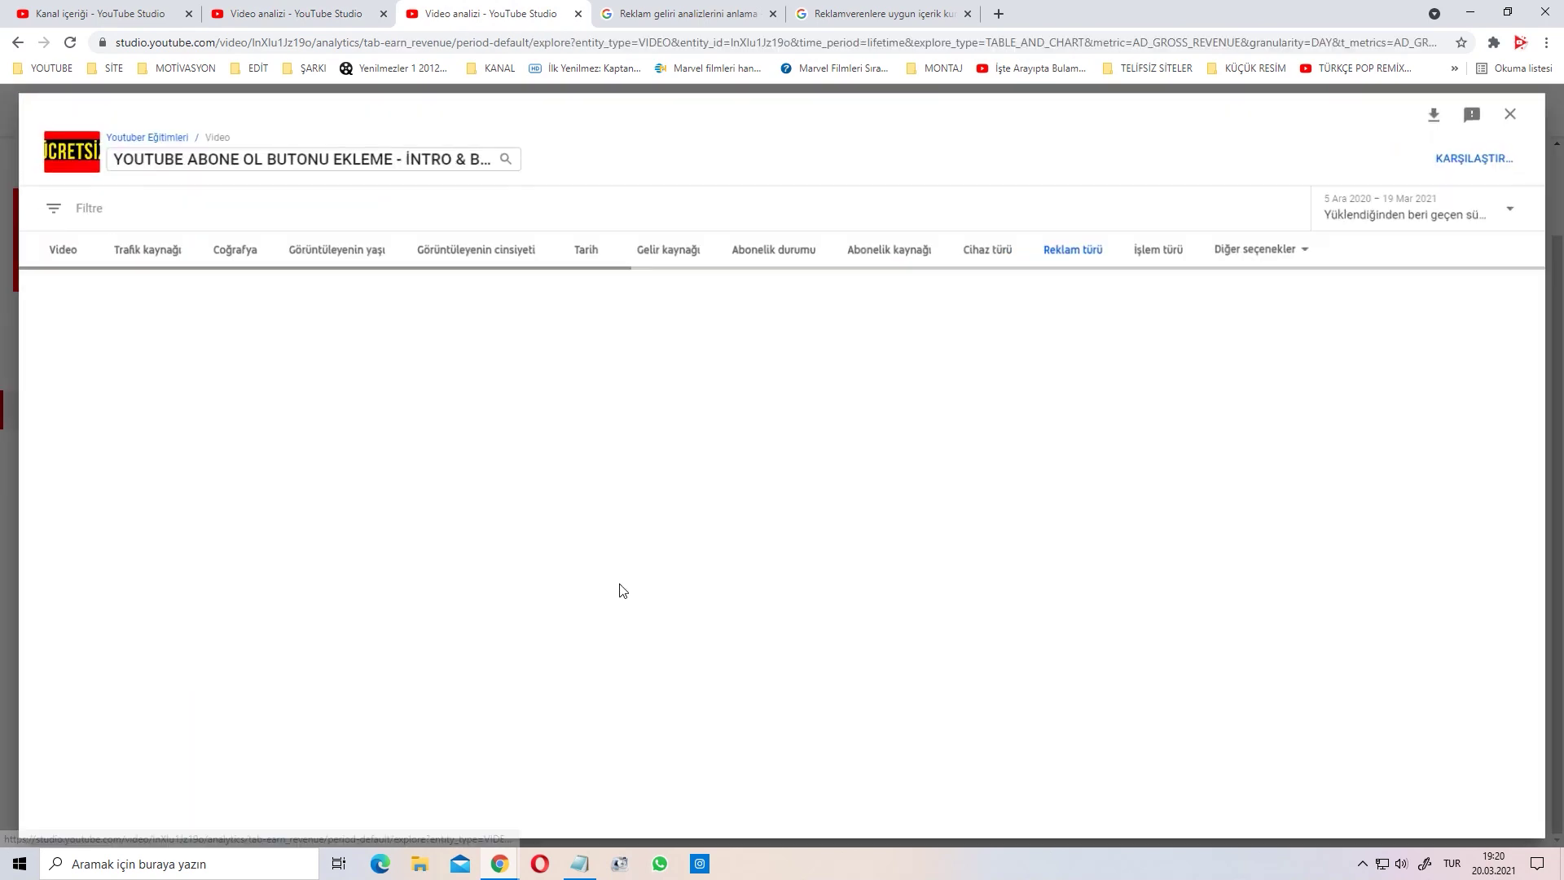
scroll(627, 571, "down", 1)
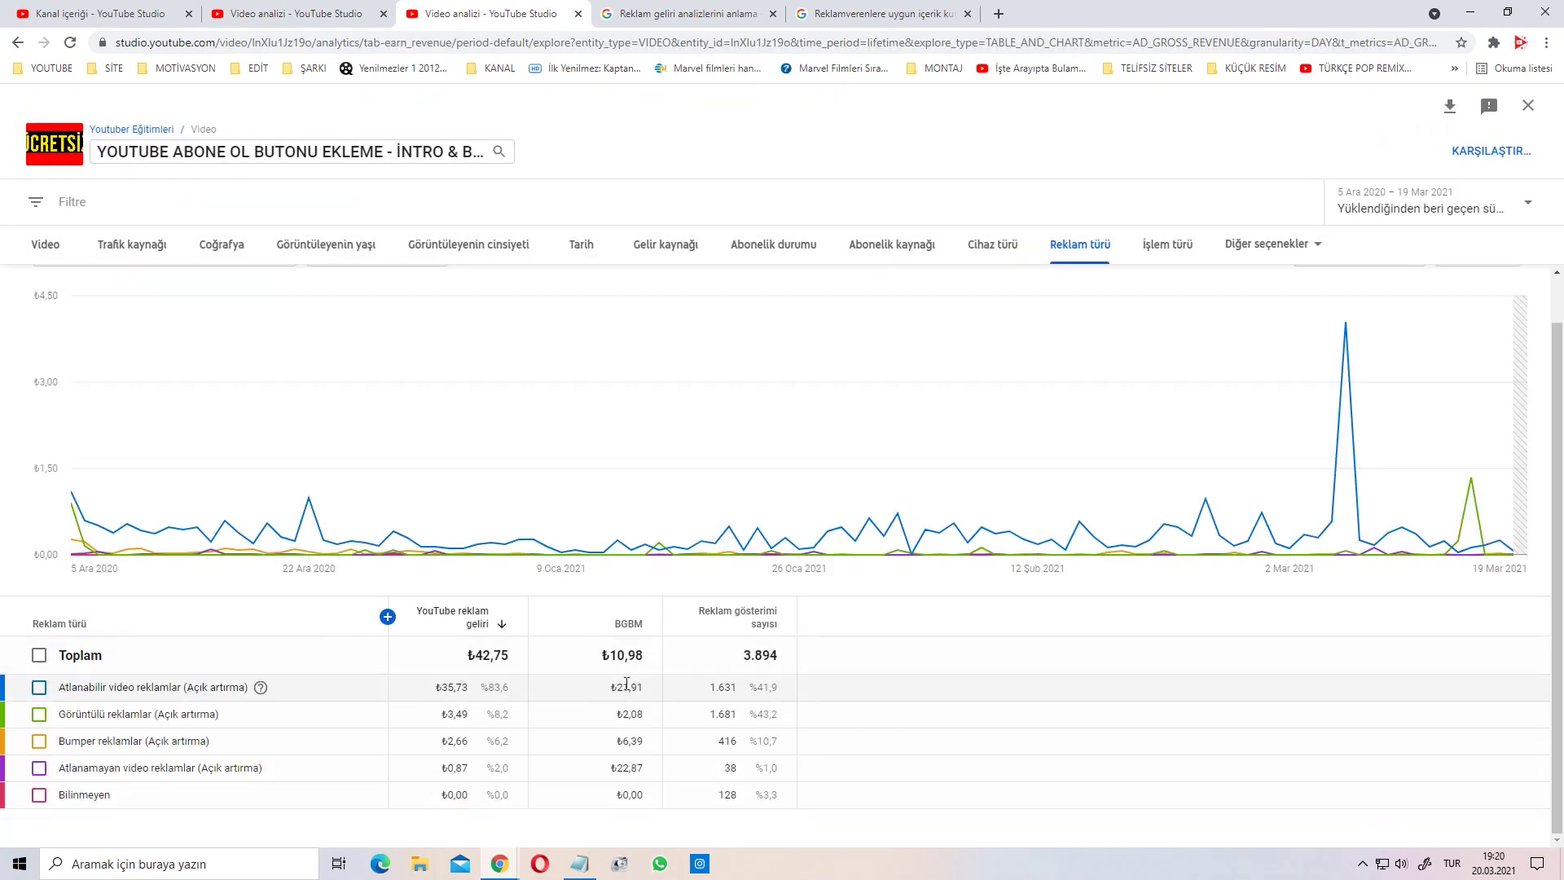
Compare revenue, CPM and ad impressions by ad type between the 8:04 and 7:44 videos' reports
key("ctrl+shift+Tab")
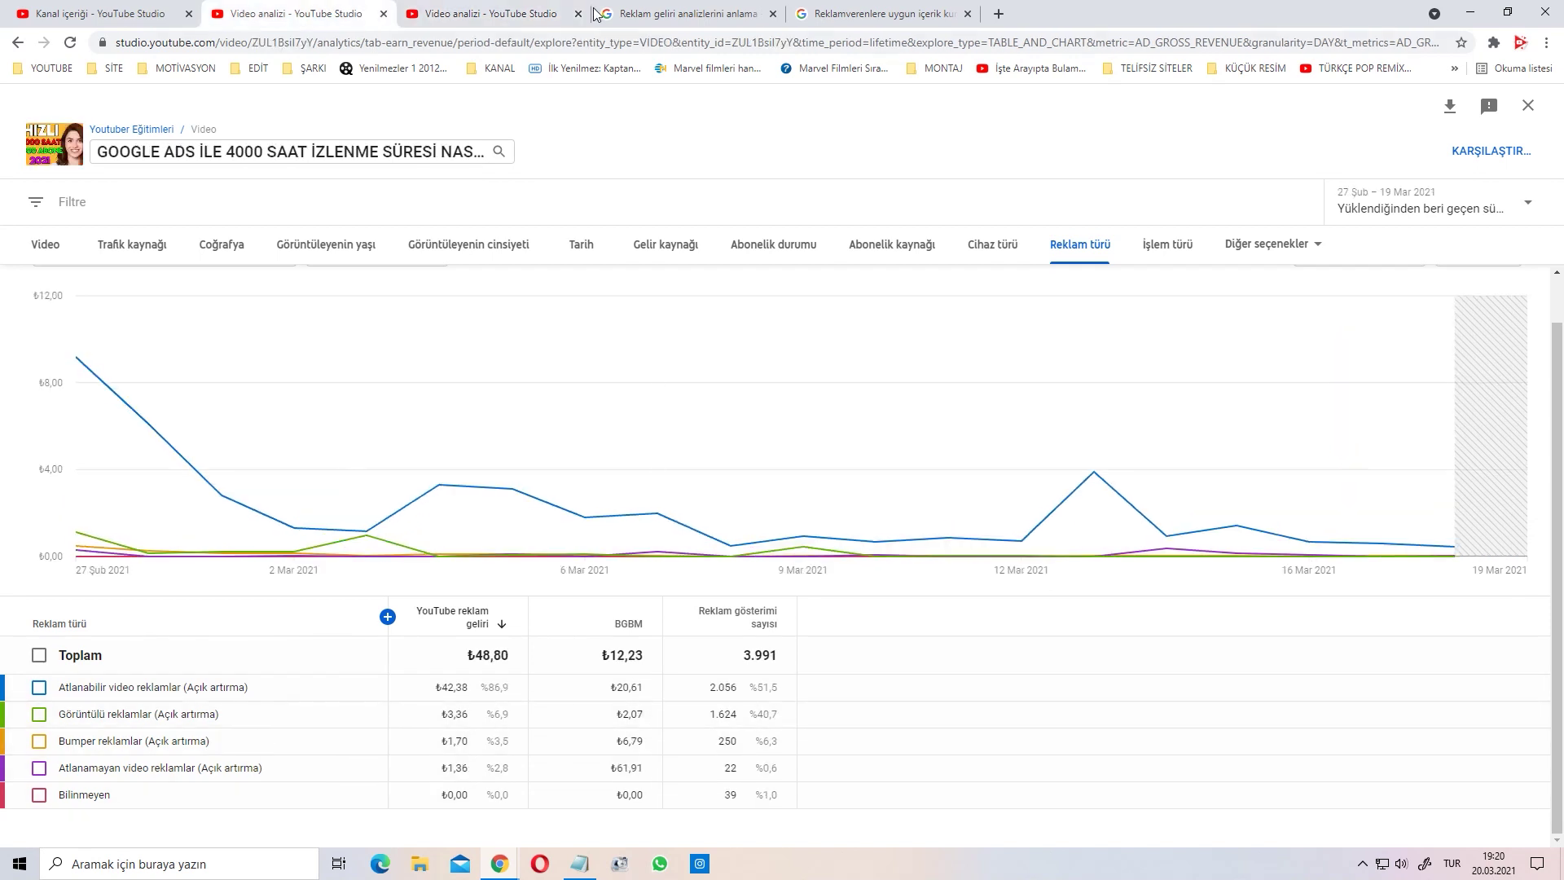
key("ctrl+Tab")
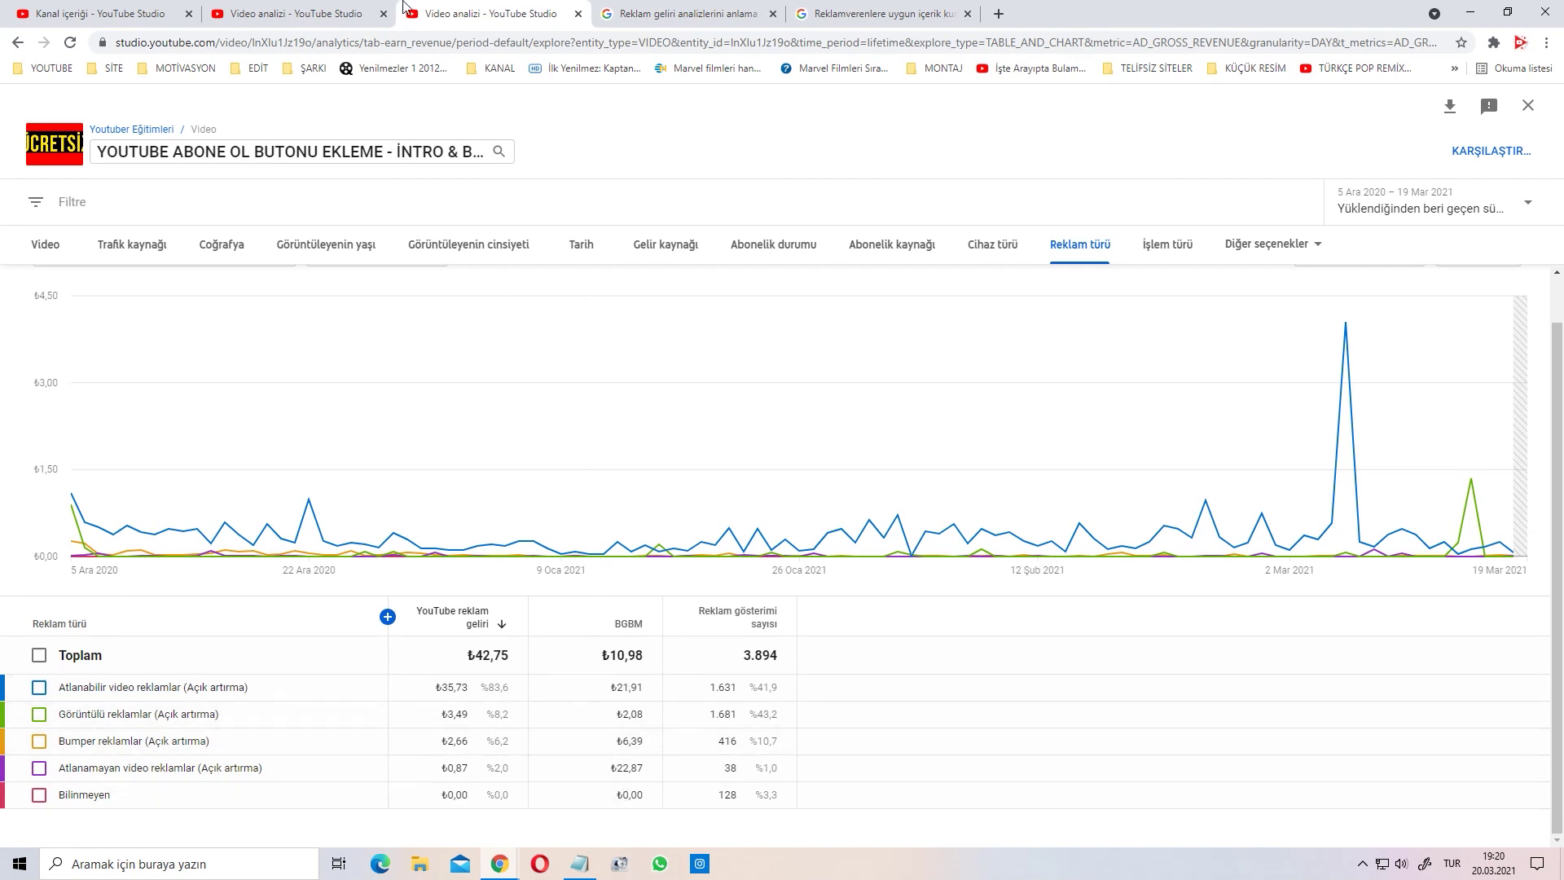
key("ctrl+shift+Tab")
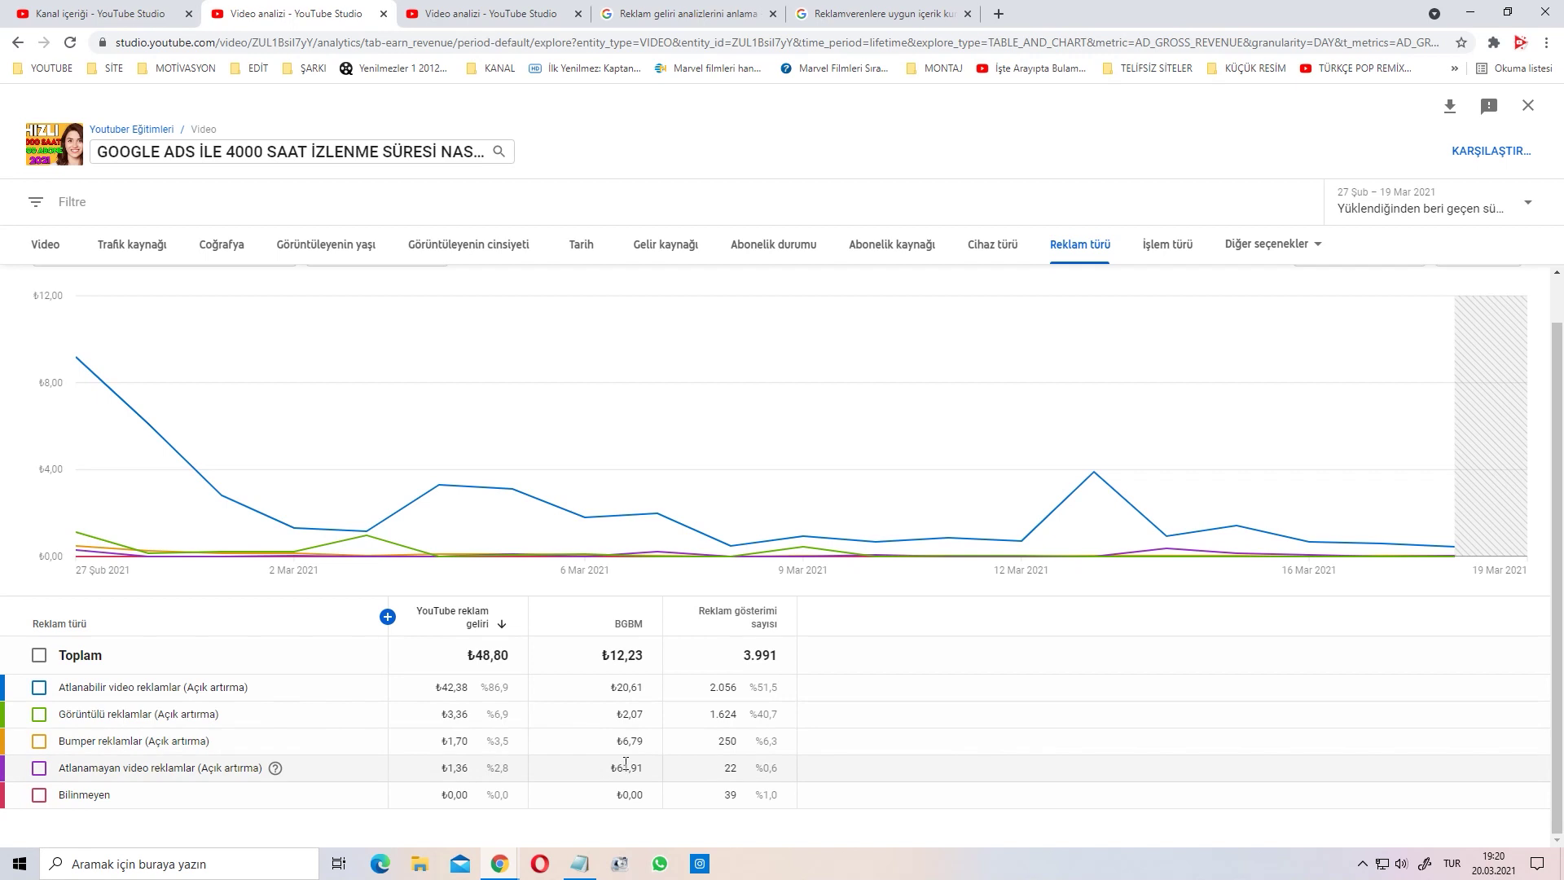